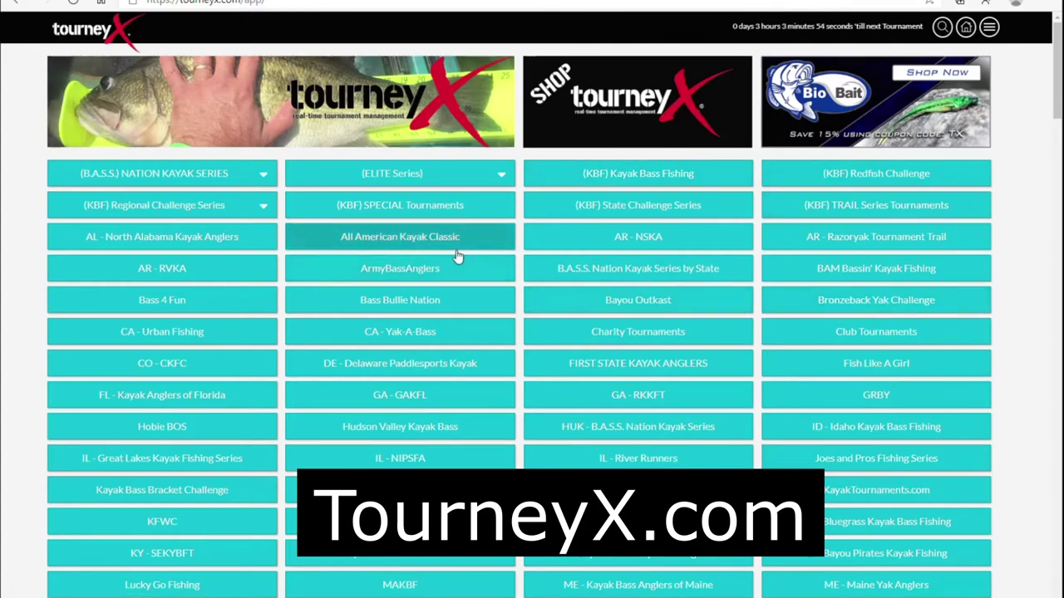
Open the MO - MoYak Tournament Trail club page from the home directory.
scroll(558, 306, "down", 5)
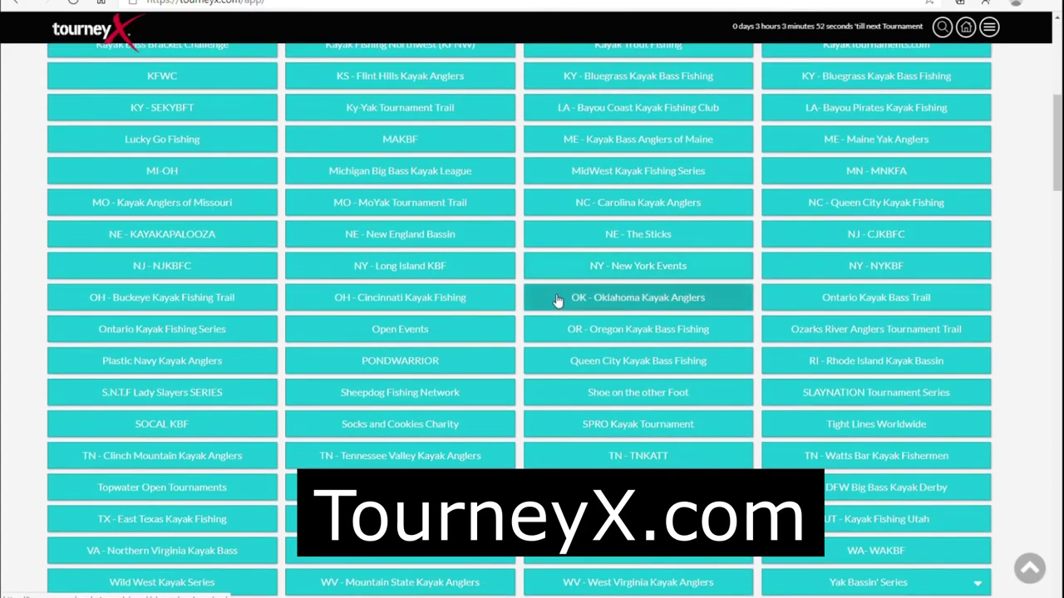
scroll(559, 303, "up", 3)
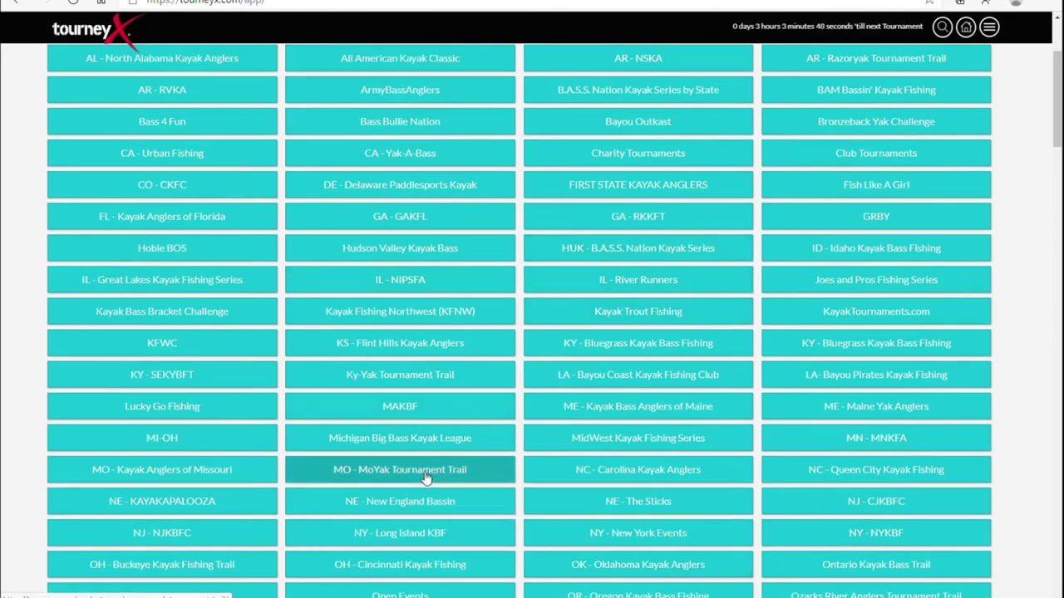
left_click(424, 471)
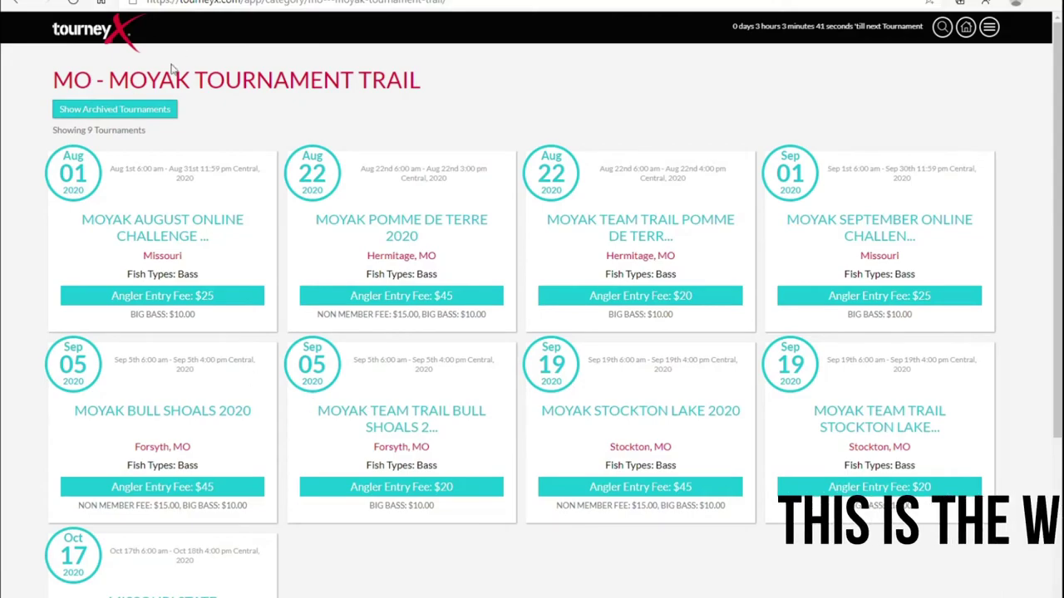
Browse the club's archived tournaments, then switch back to its nine current 2020 tournaments.
left_click(140, 111)
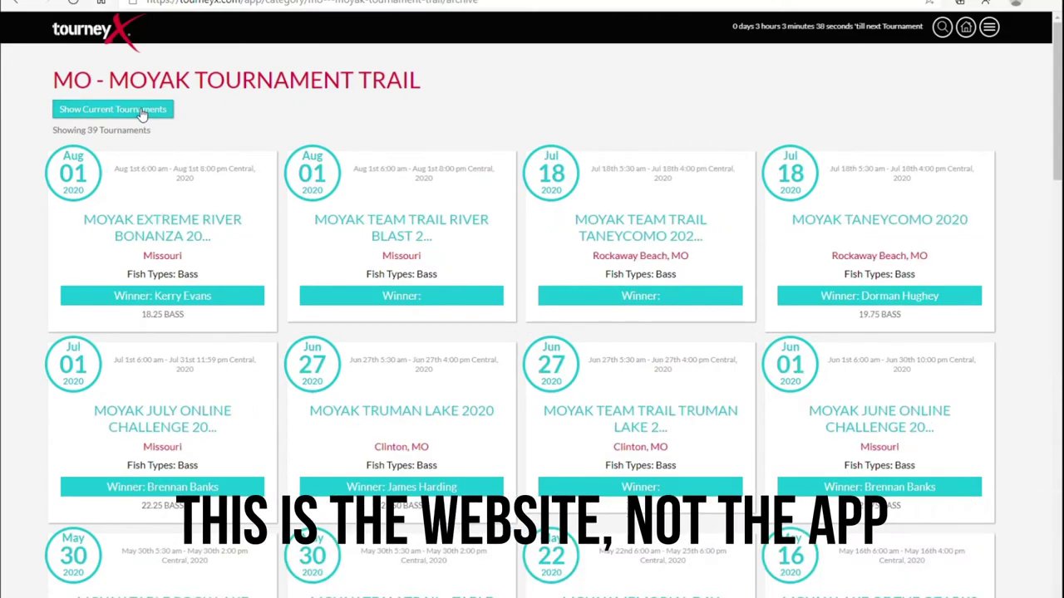
scroll(425, 241, "down", 12)
scroll(422, 252, "up", 4)
scroll(422, 252, "up", 8)
left_click(133, 109)
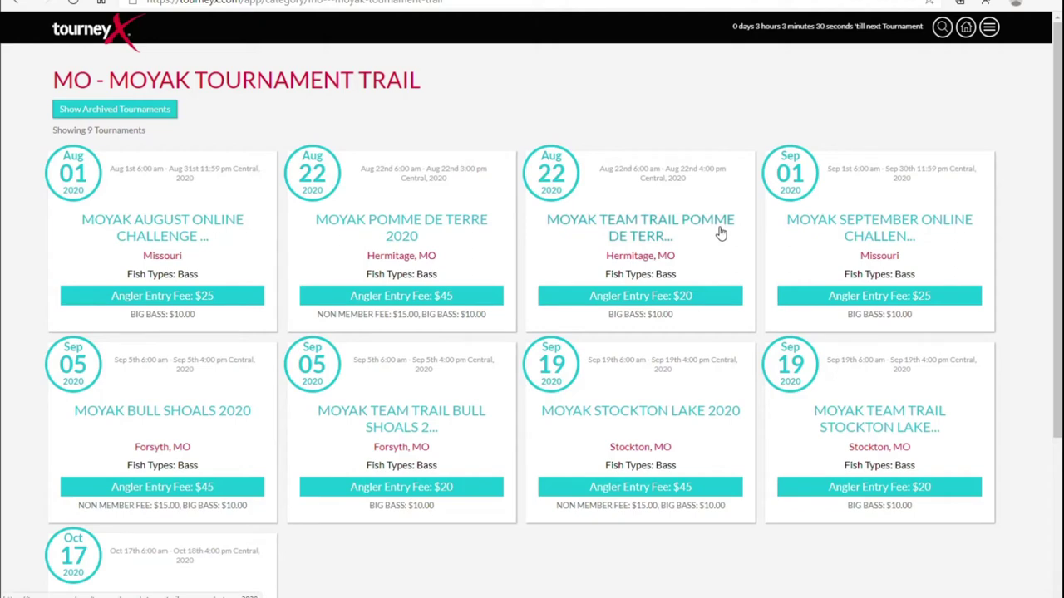
Open the MoYak September Online Challenge 2020 details and start registering for it.
left_click(885, 232)
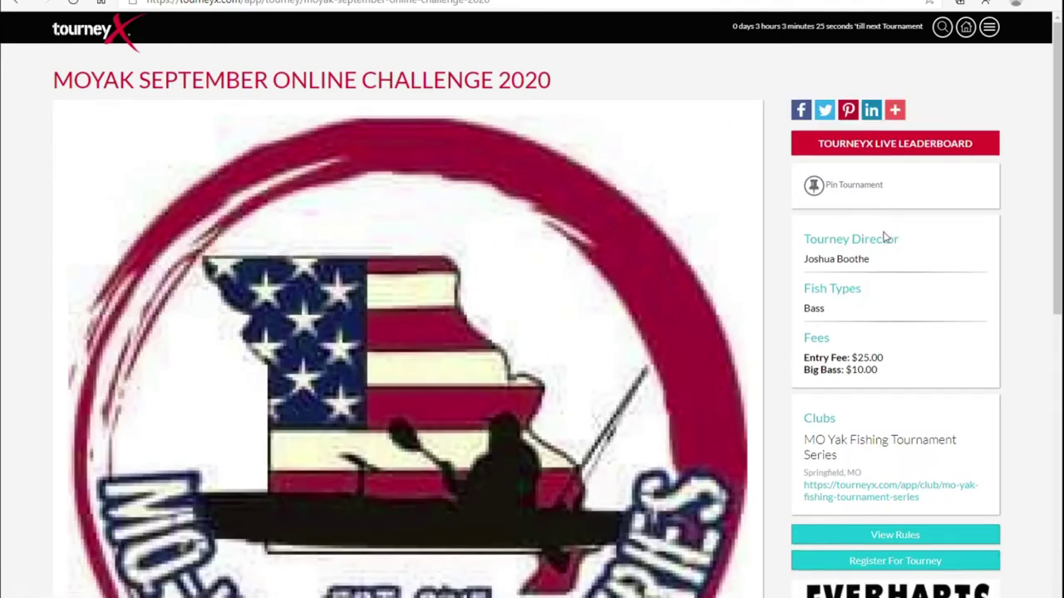
scroll(424, 222, "down", 8)
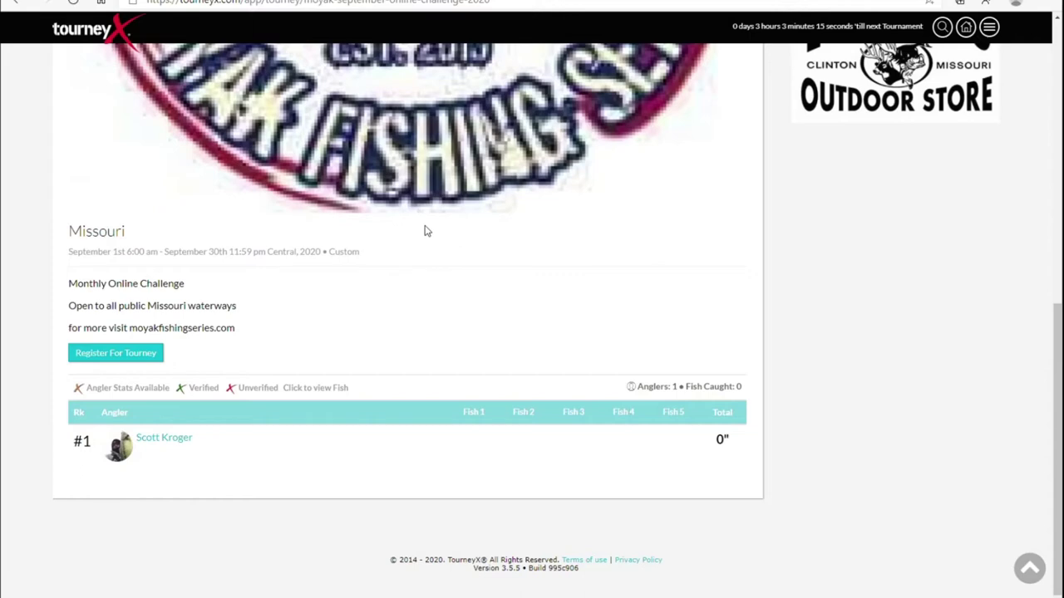
left_click(114, 356)
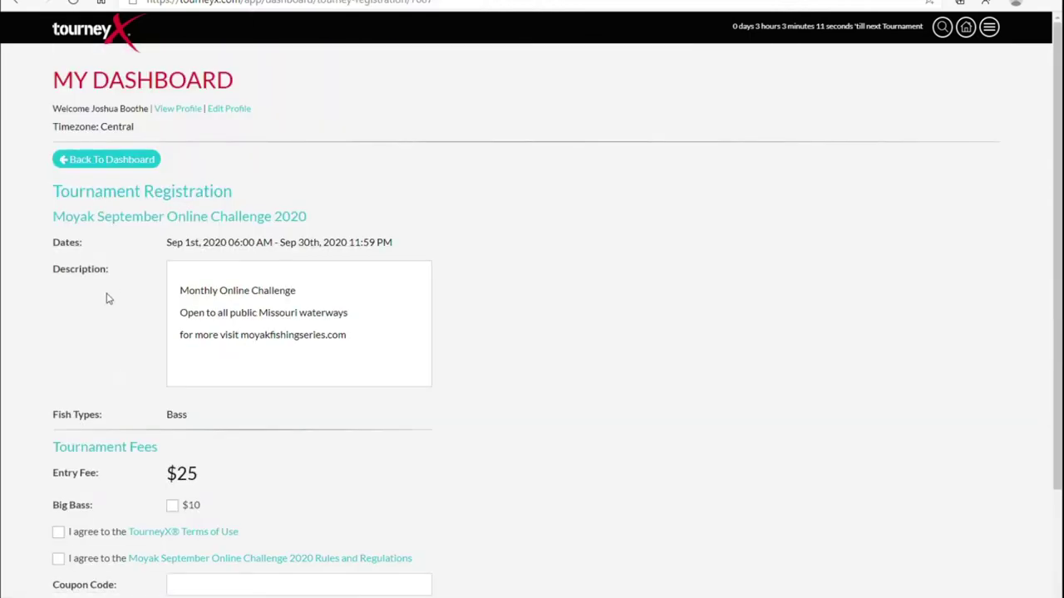
scroll(108, 295, "down", 3)
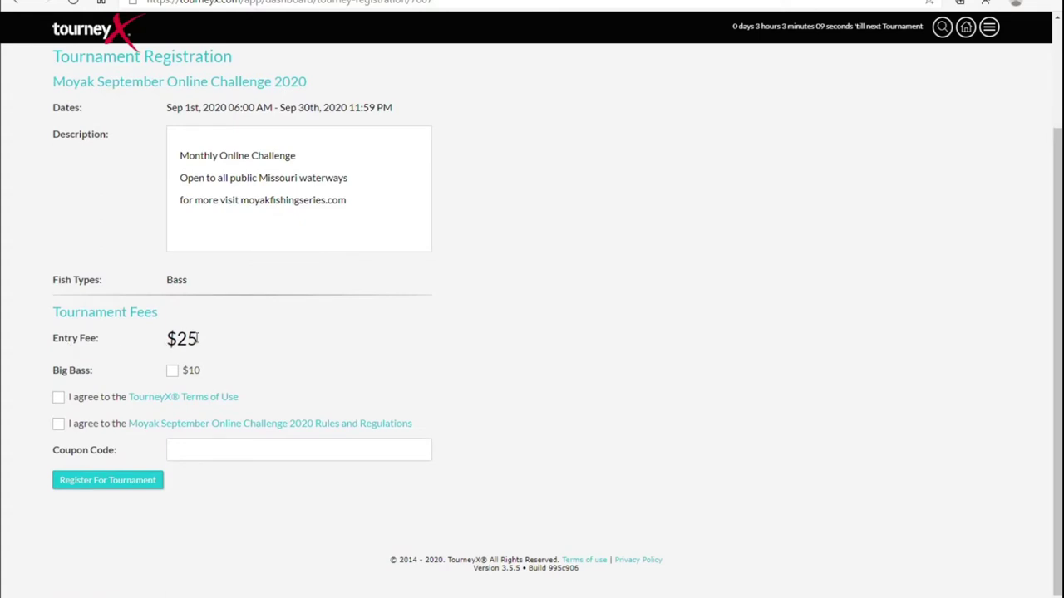
Add the $10 Big Bass option and accept the Terms of Use and the Rules and Regulations.
left_click(173, 372)
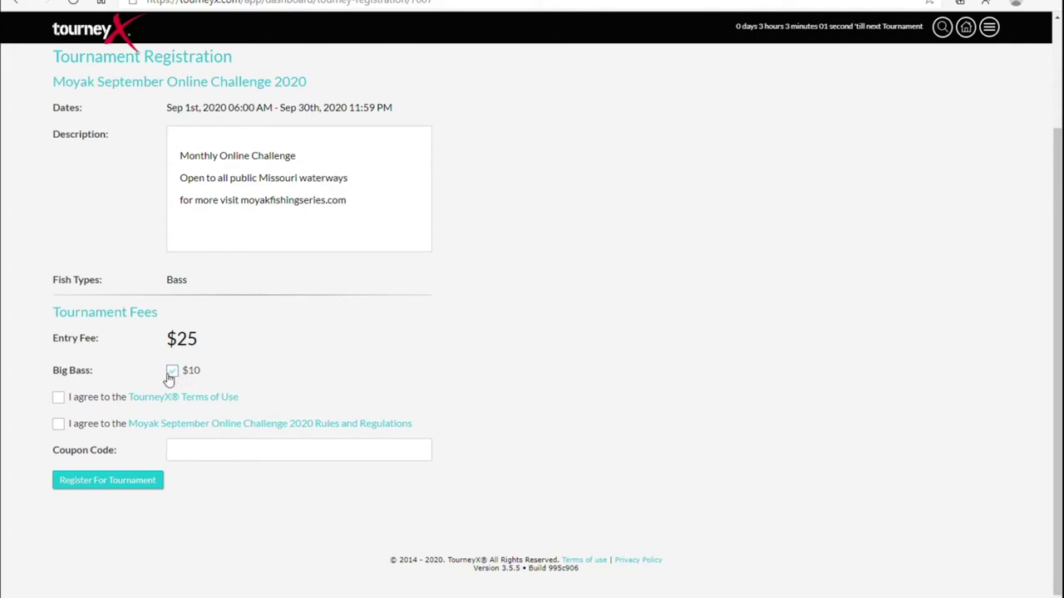
left_click(58, 398)
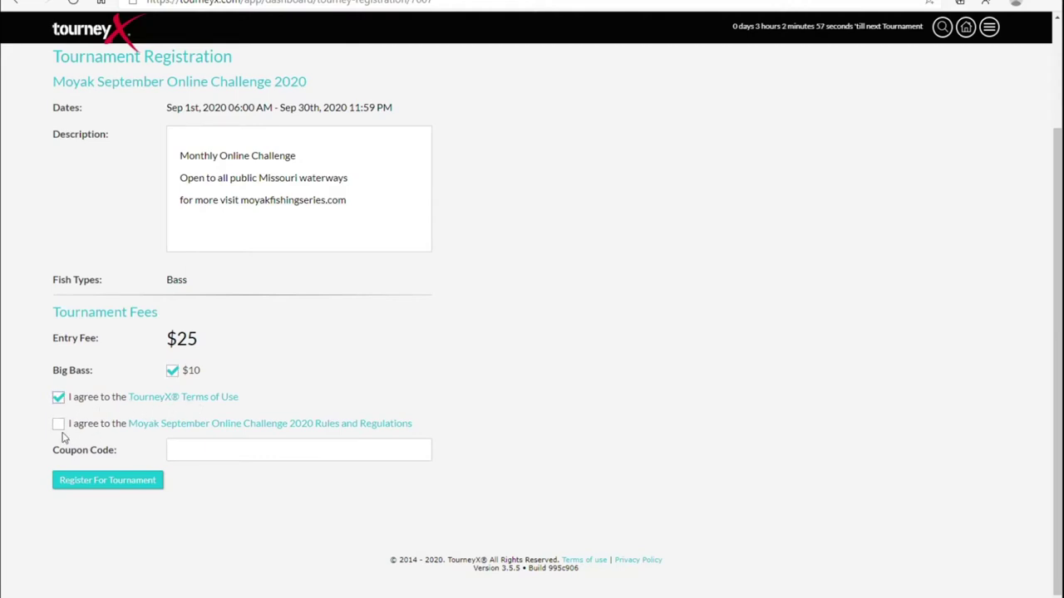
left_click(58, 425)
Submit the registration, view the PayPal checkout, then back out to My Dashboard.
left_click(116, 480)
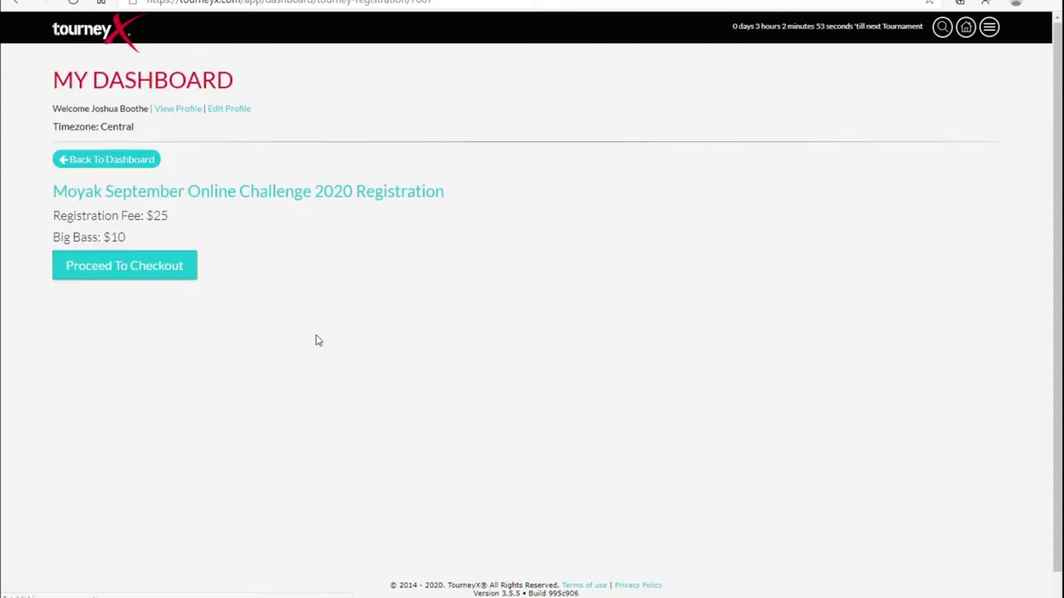
left_click(125, 275)
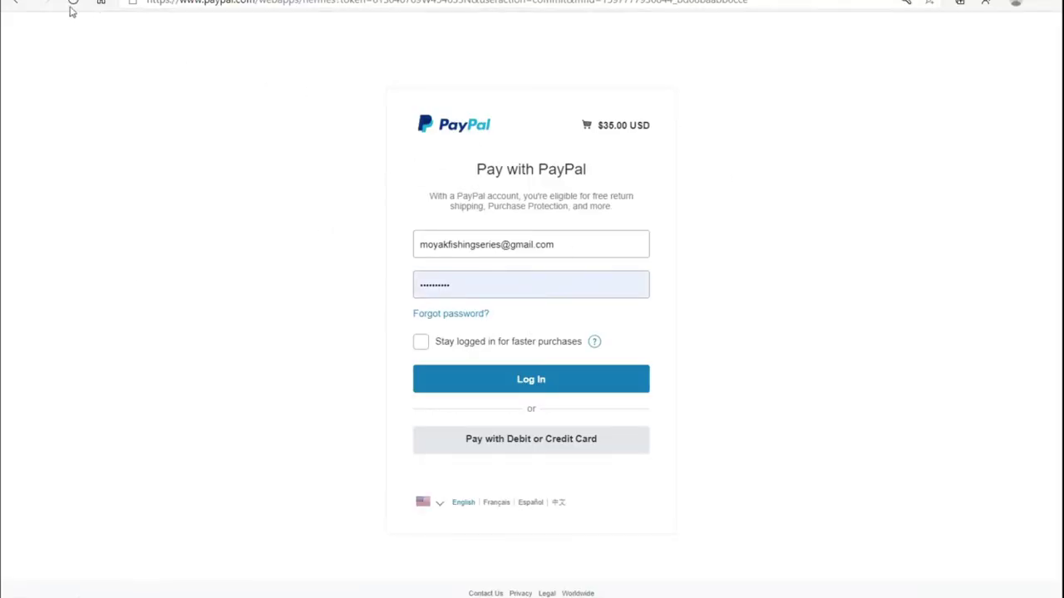
left_click(17, 4)
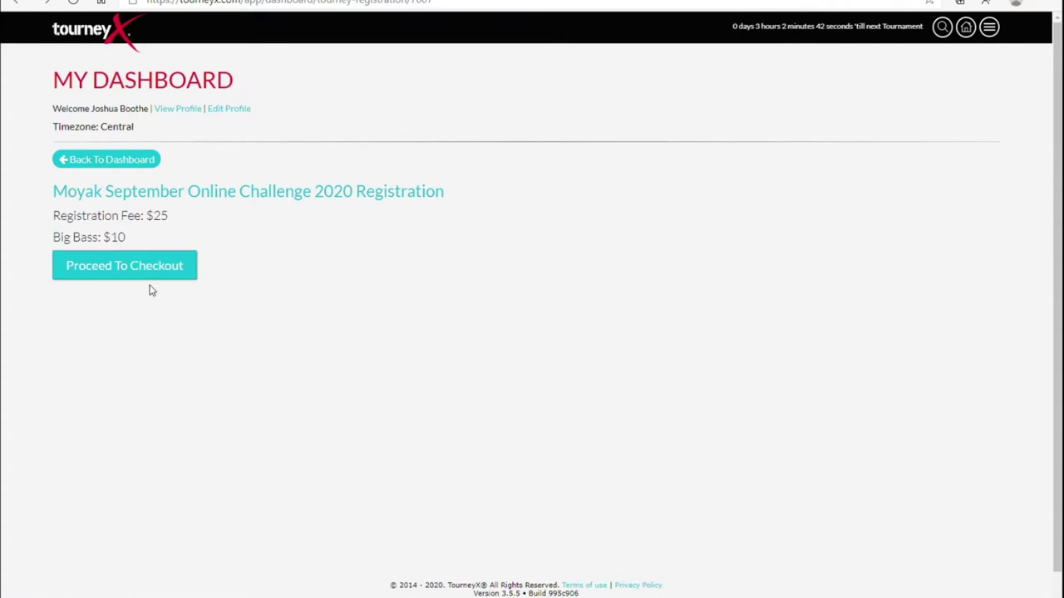
left_click(100, 160)
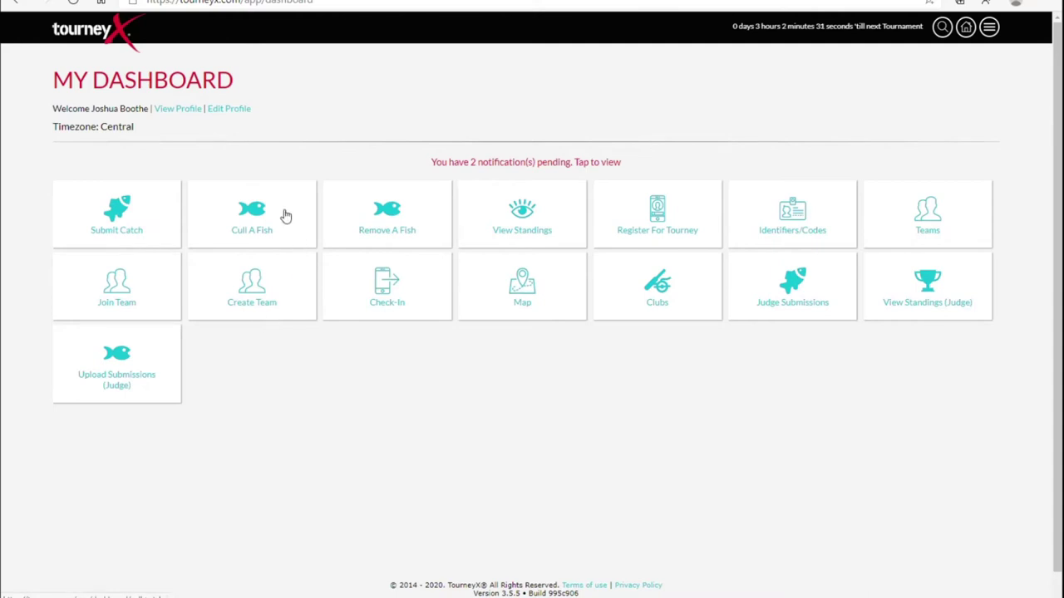
left_click(394, 226)
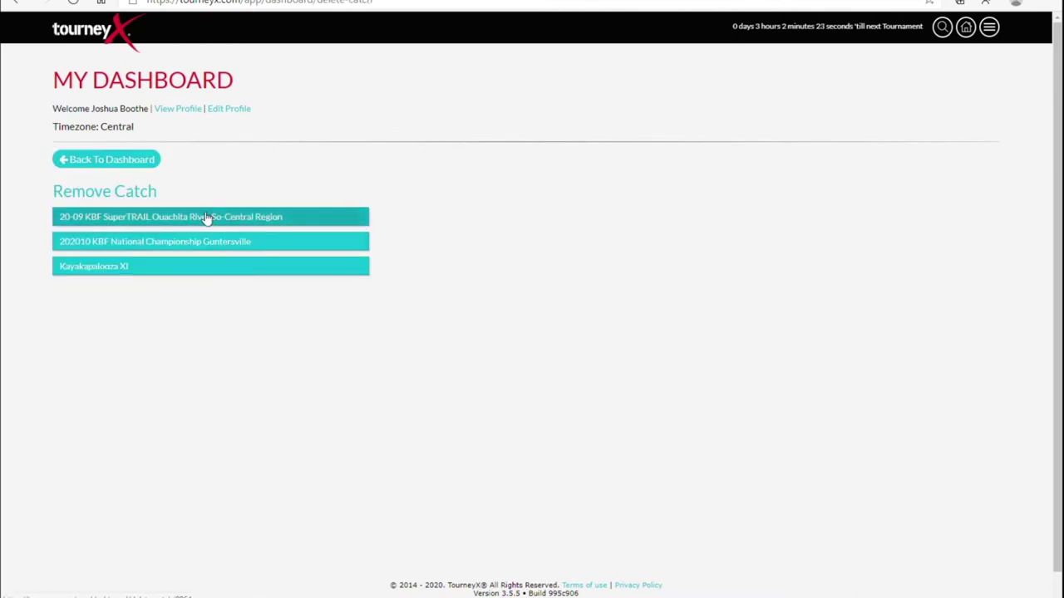
left_click(124, 268)
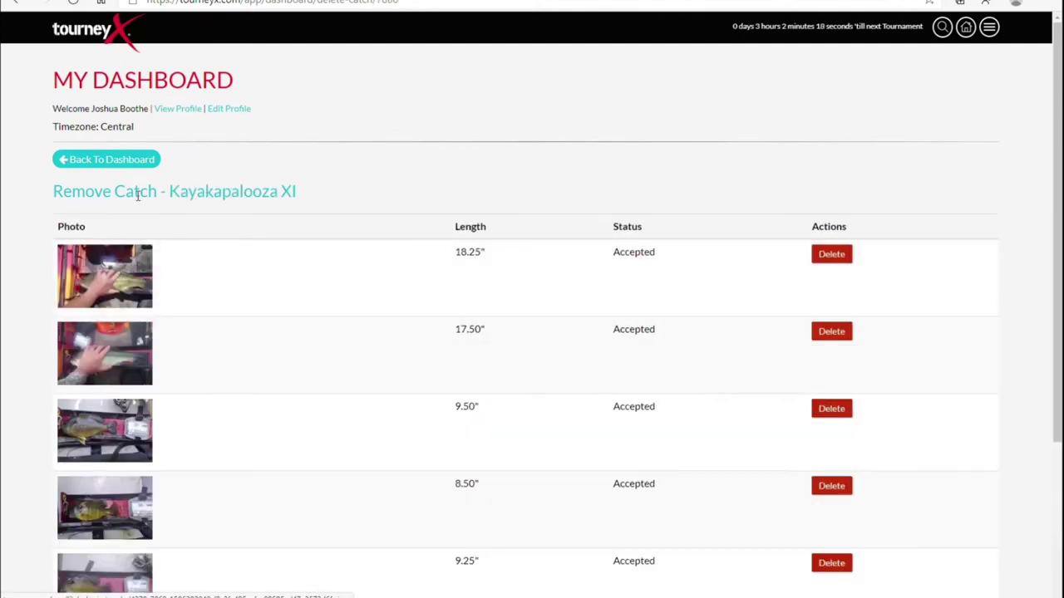
scroll(509, 339, "down", 2)
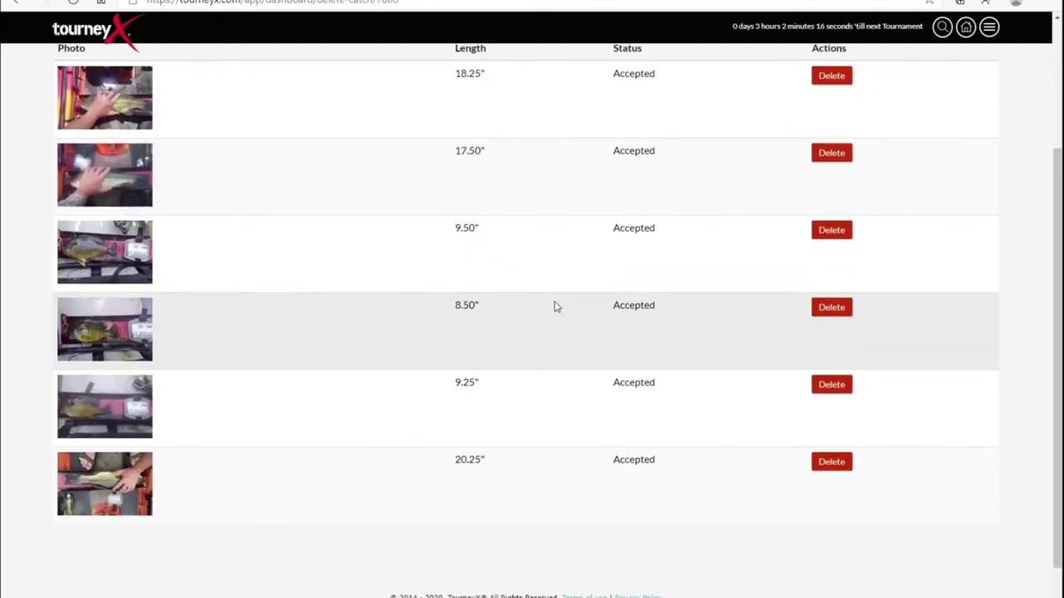
scroll(330, 310, "up", 2)
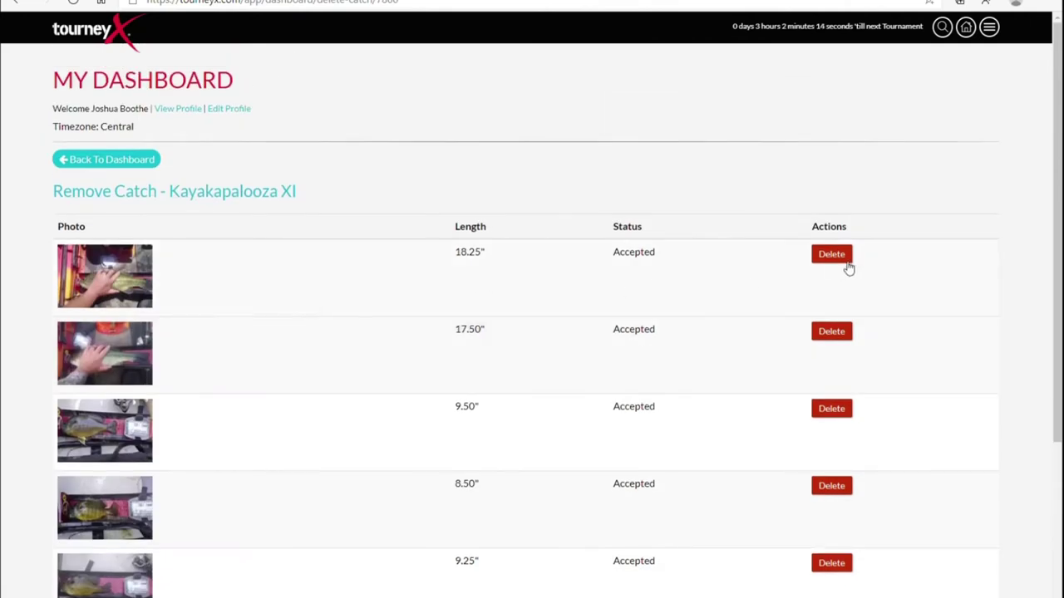
scroll(703, 357, "down", 2)
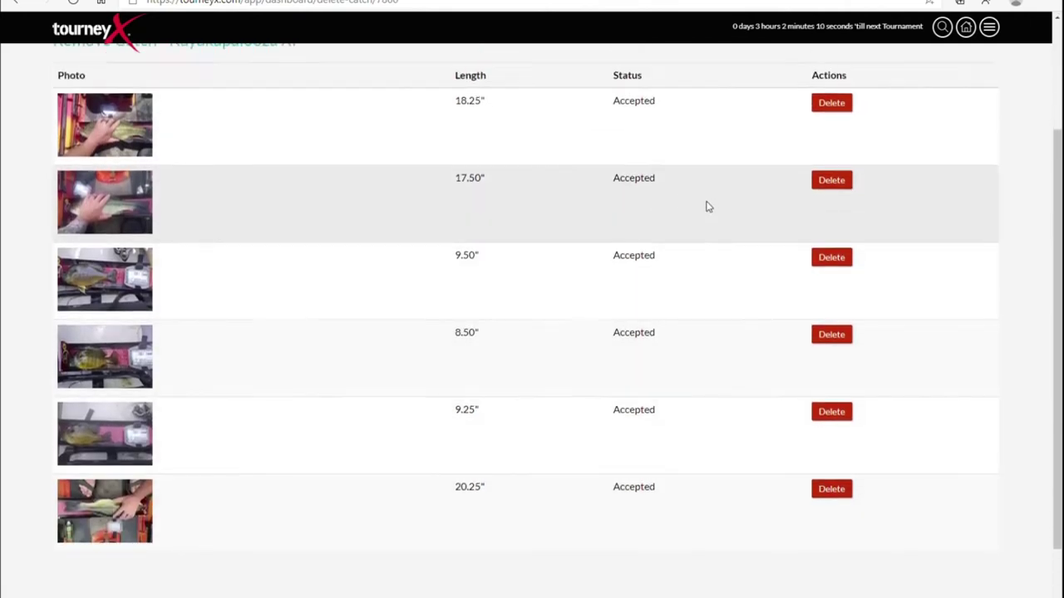
scroll(706, 205, "up", 1)
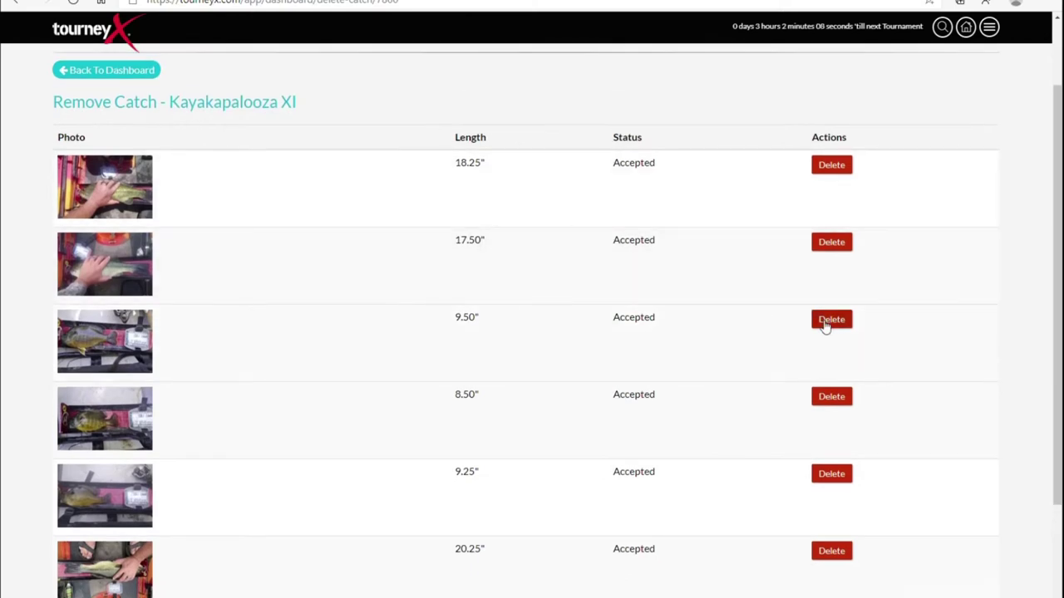
left_click(89, 72)
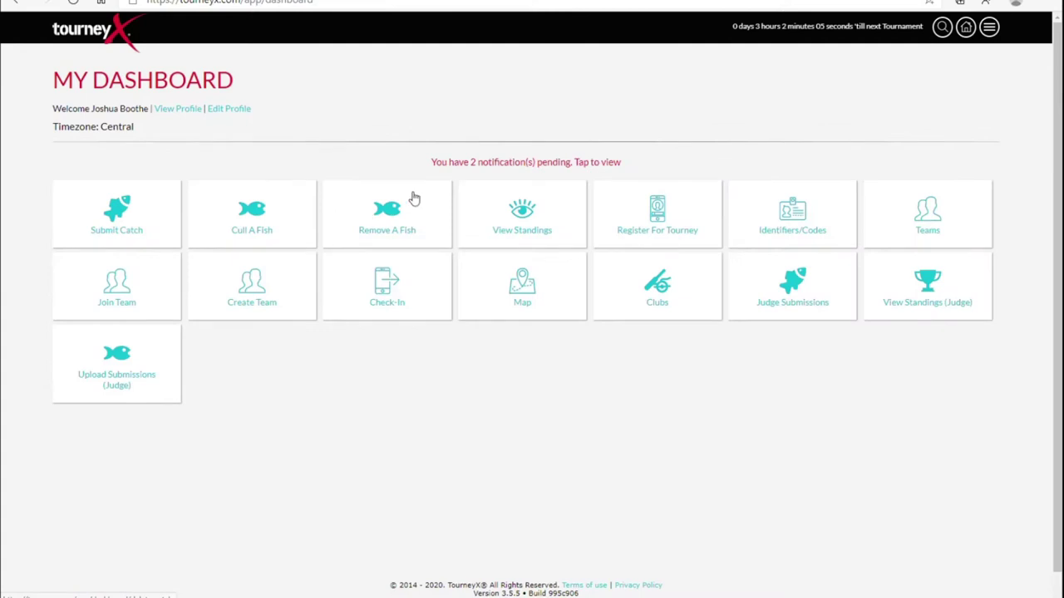
Bring up the Kayakapalooza XI standings table.
left_click(532, 220)
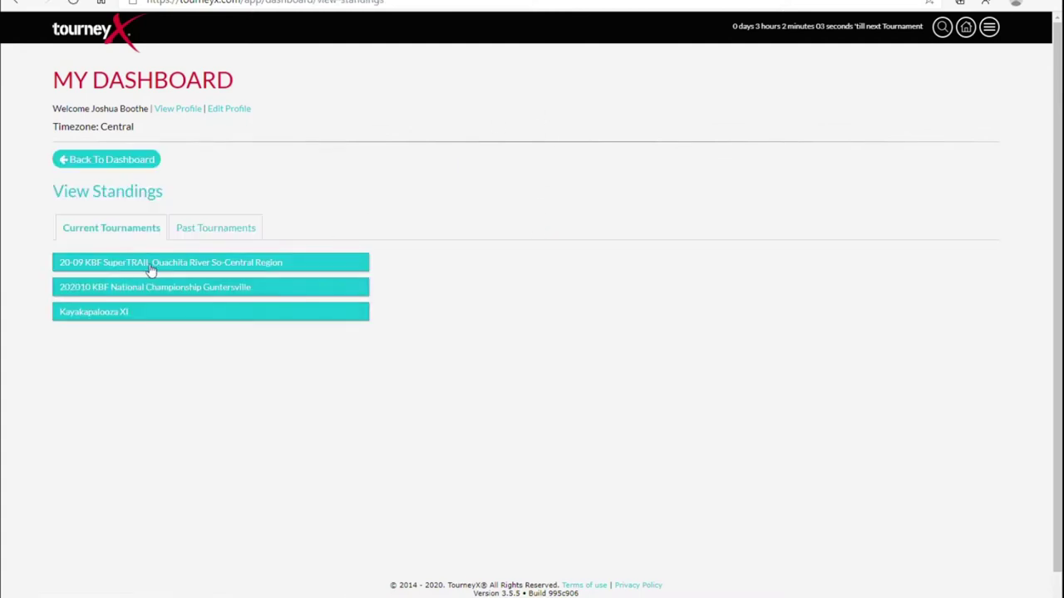
left_click(98, 315)
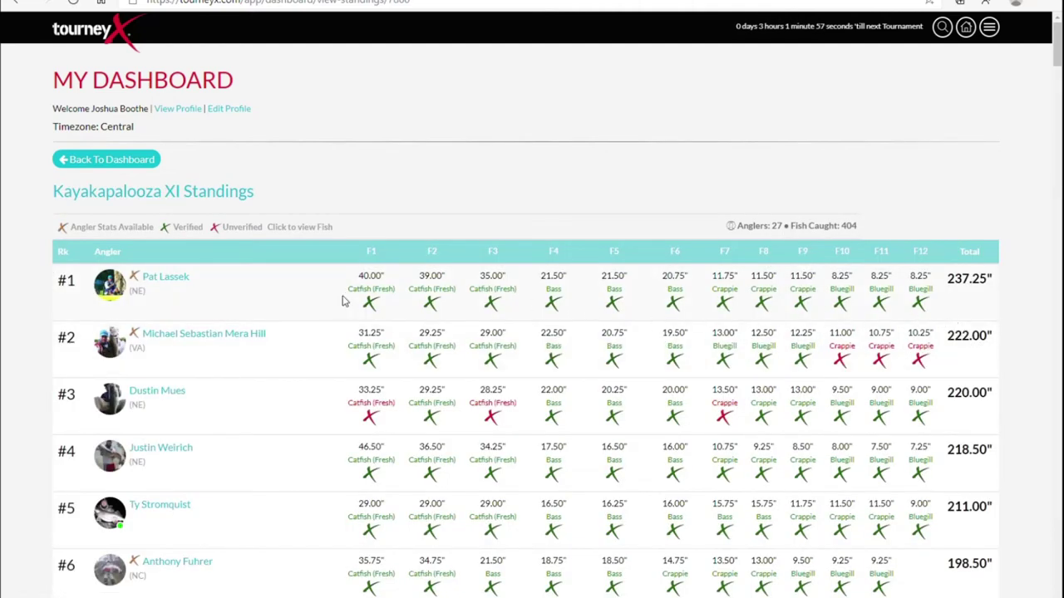
scroll(309, 335, "down", 1)
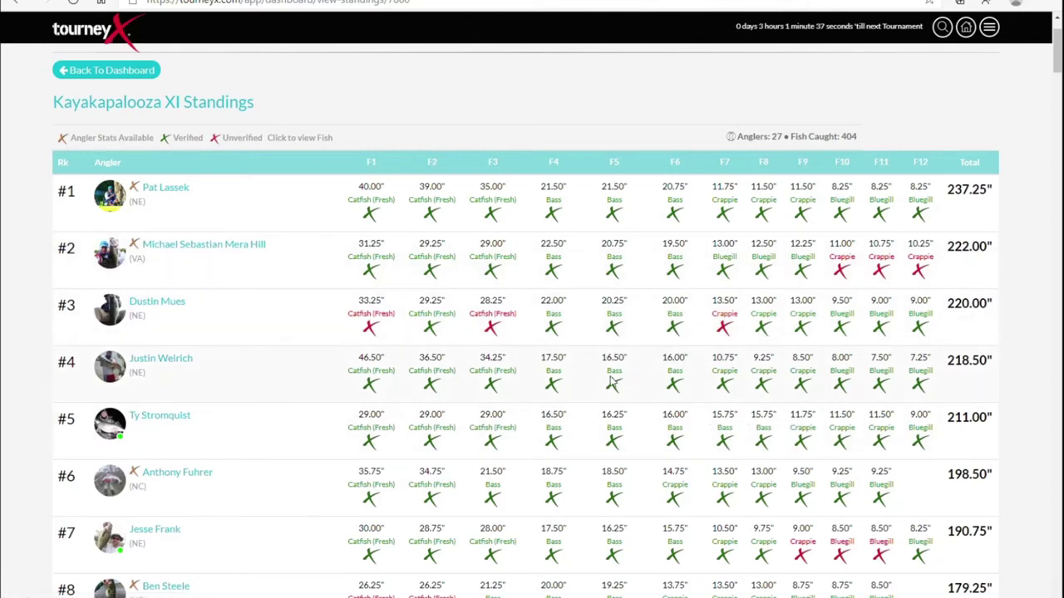
View the #3 angler's F4 catch photo and the leader's F11 bluegill photo, then return to the dashboard.
left_click(555, 328)
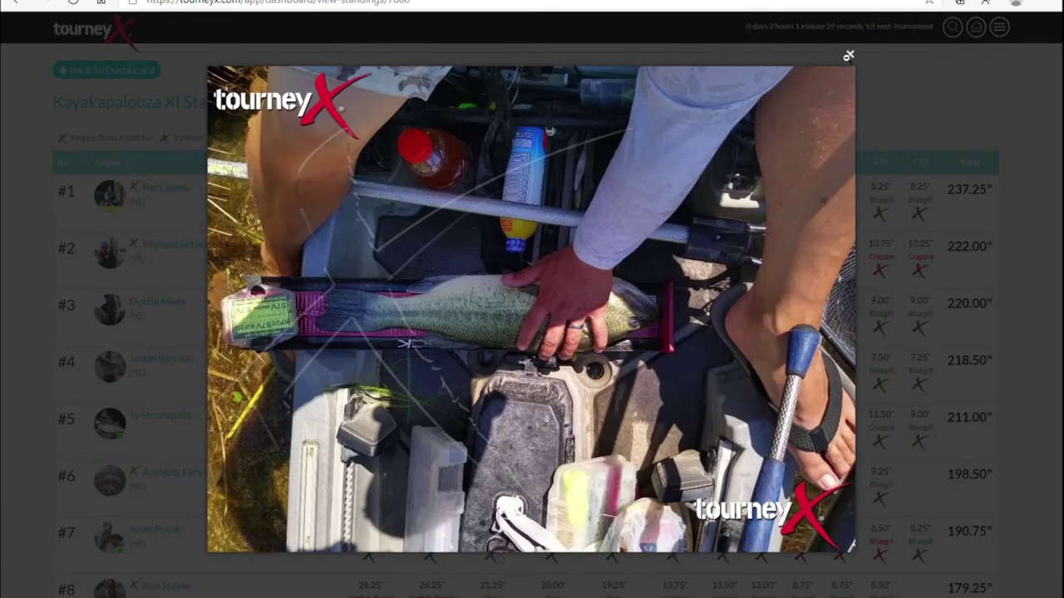
left_click(841, 56)
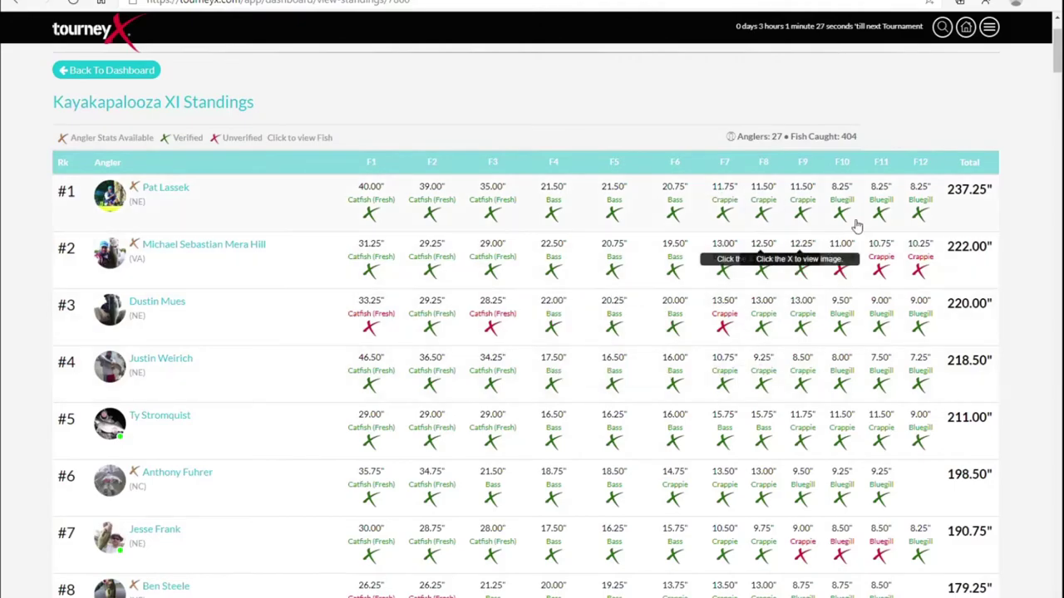
left_click(883, 214)
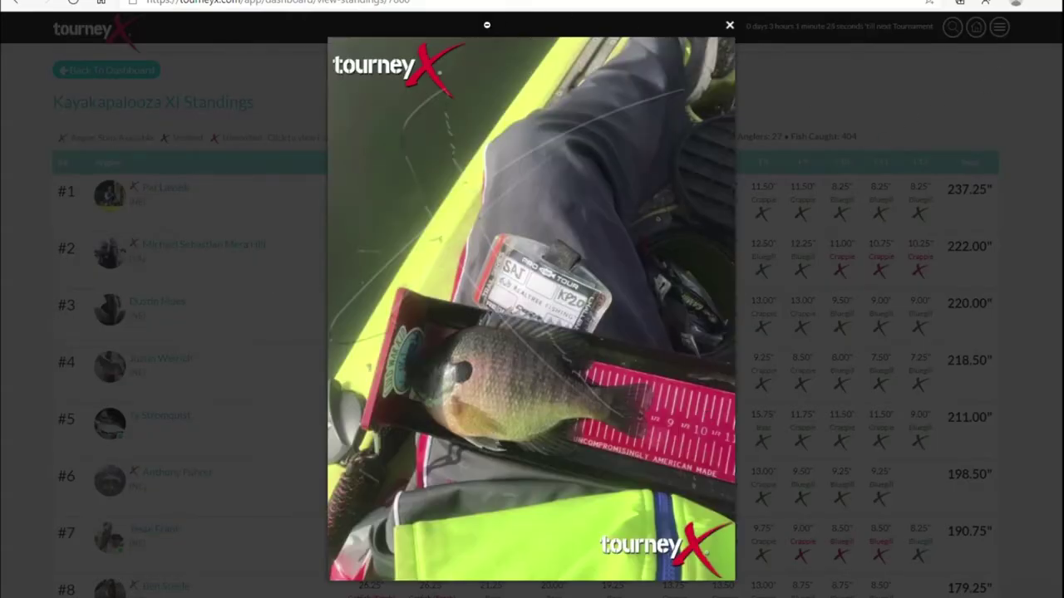
left_click(728, 26)
left_click(91, 72)
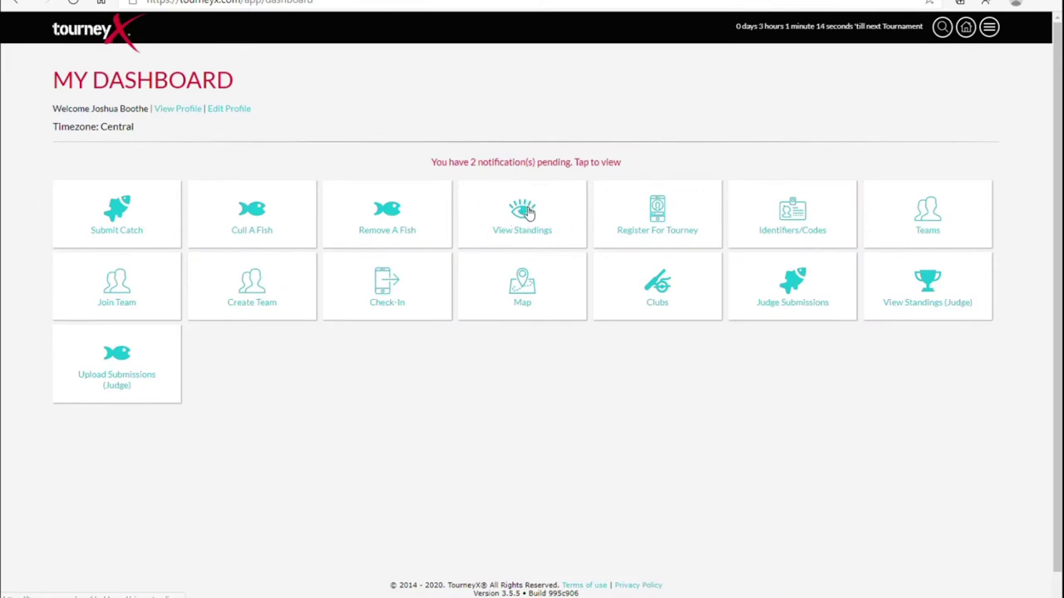
left_click(798, 221)
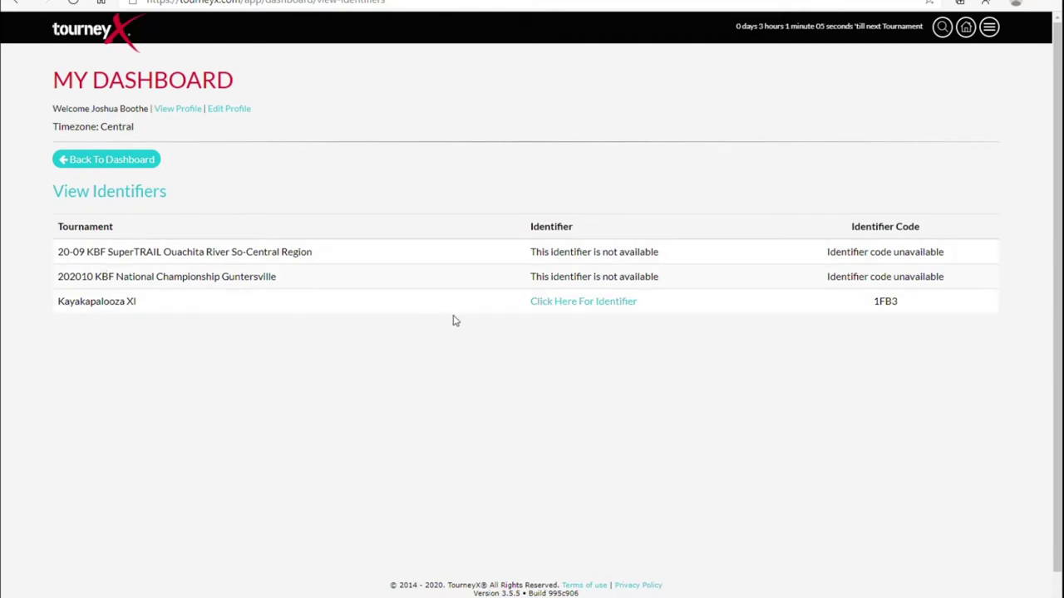
left_click(593, 308)
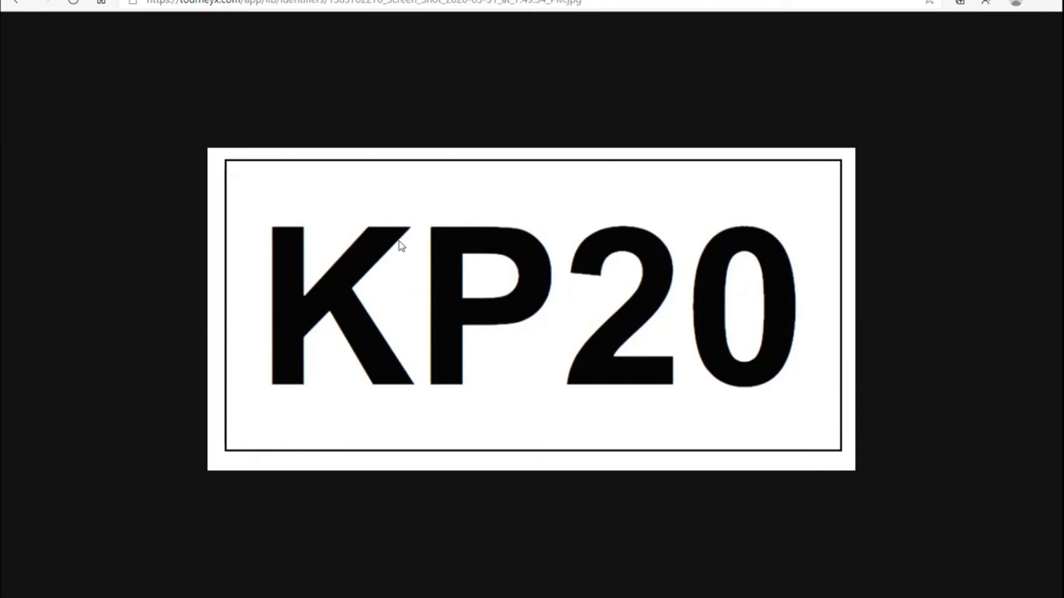
key("alt+Left")
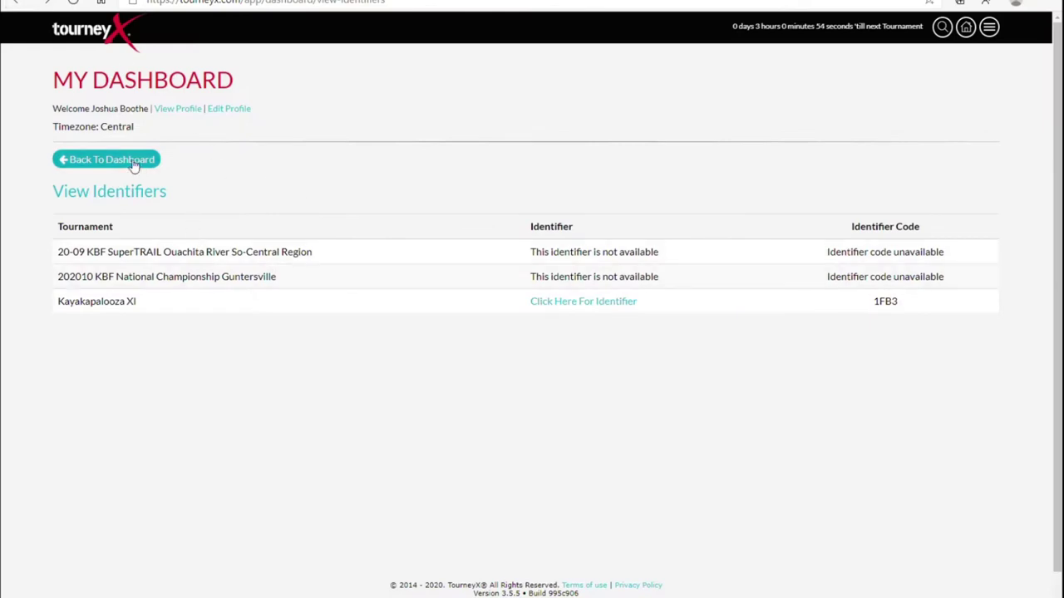
left_click(133, 163)
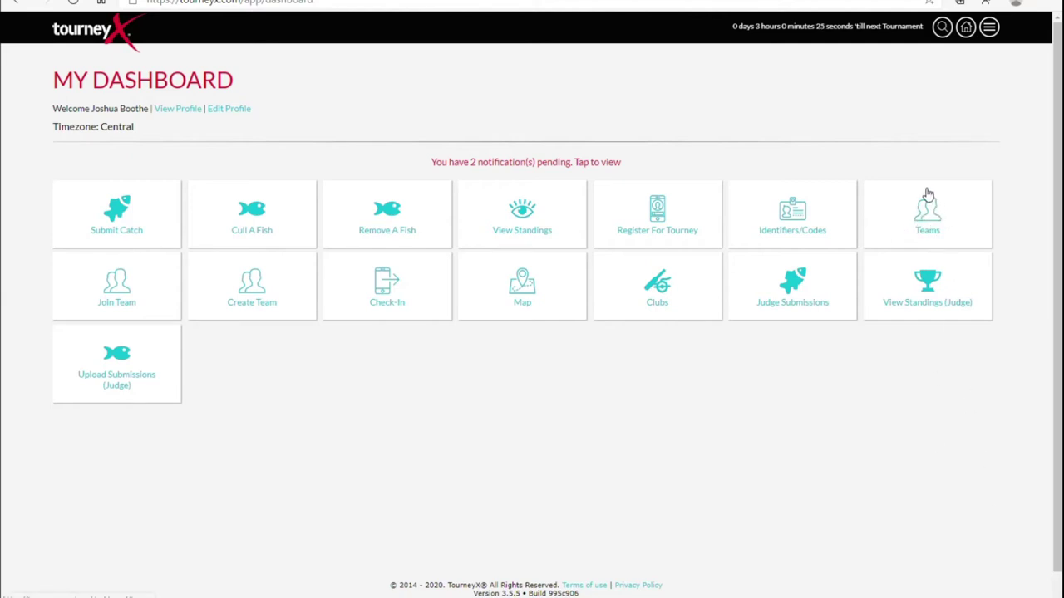
left_click(926, 220)
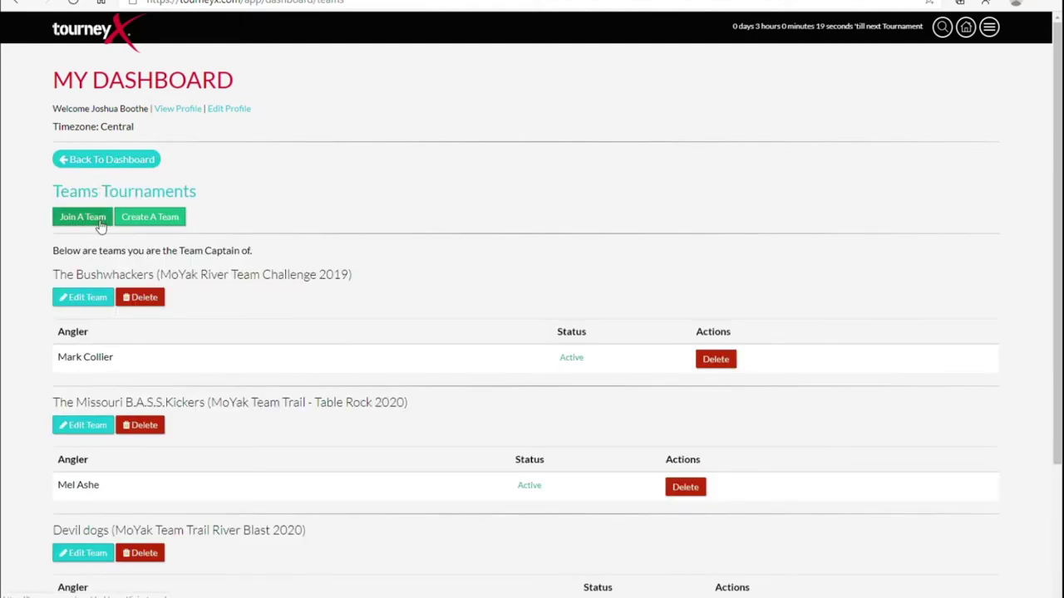
left_click(149, 218)
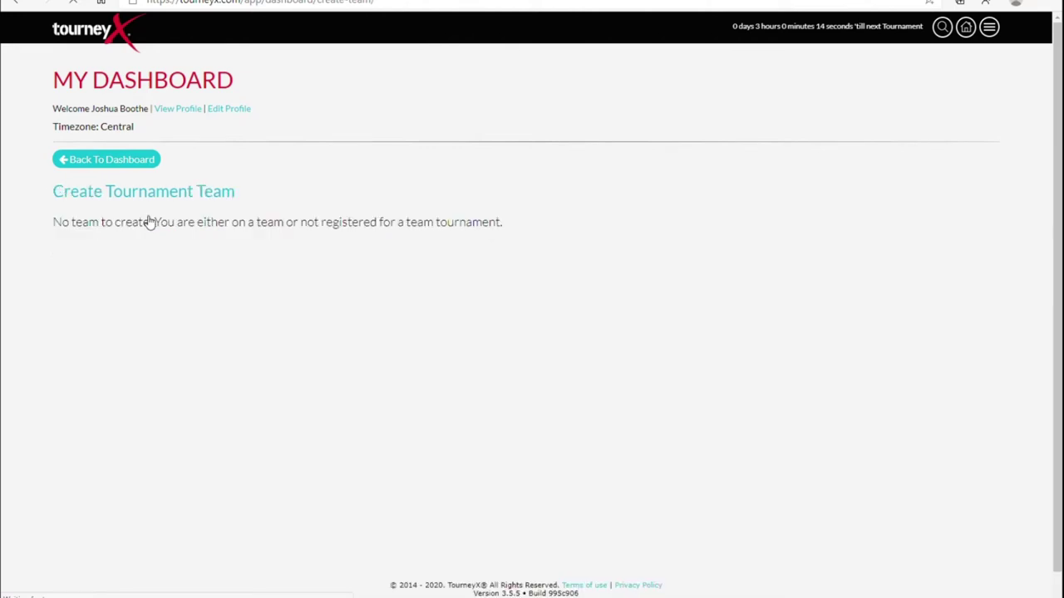
left_click(102, 159)
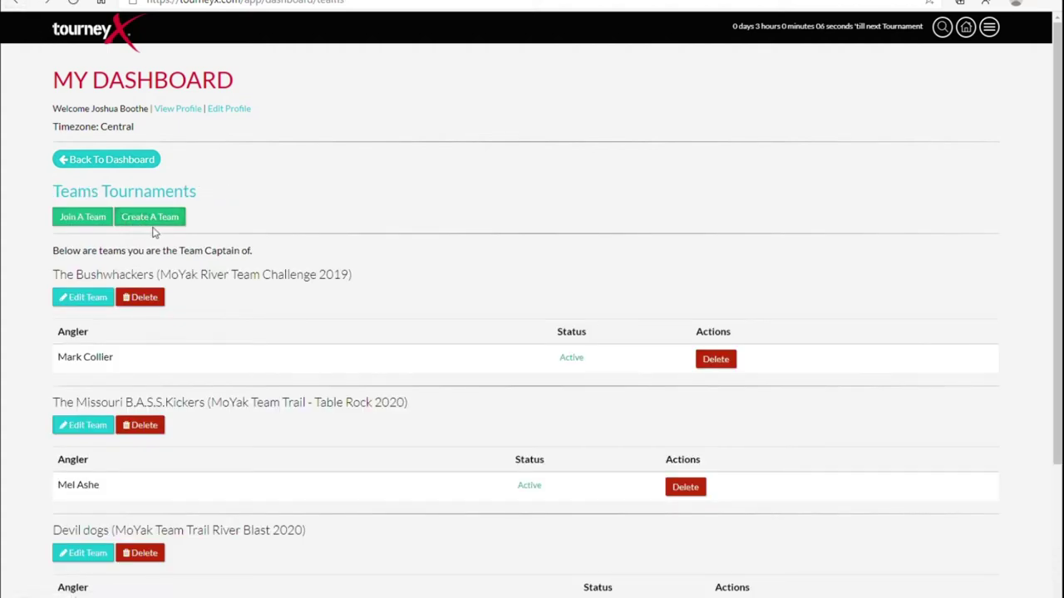
left_click(78, 218)
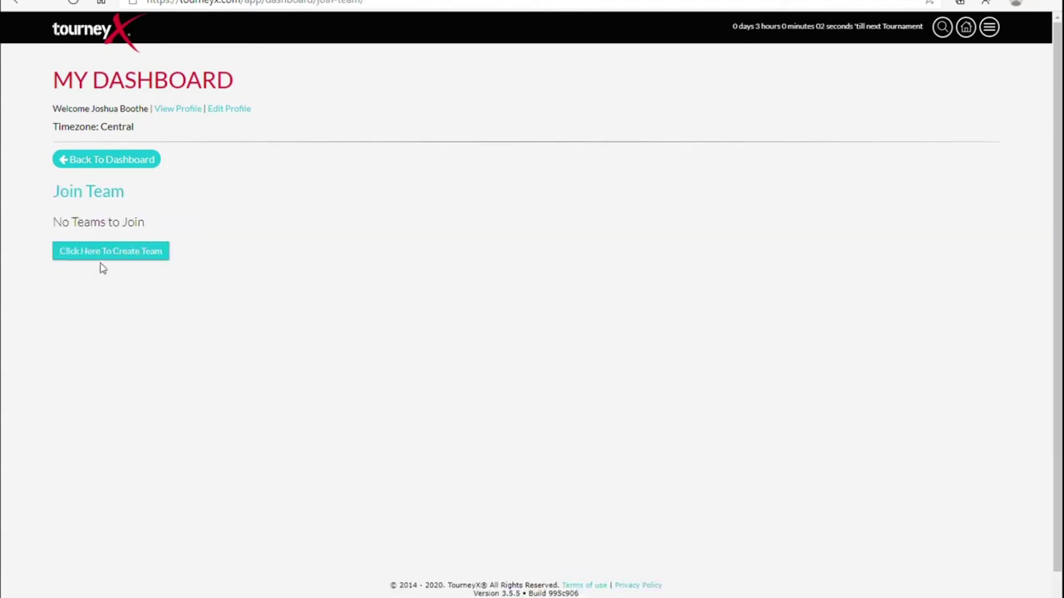
left_click(19, 4)
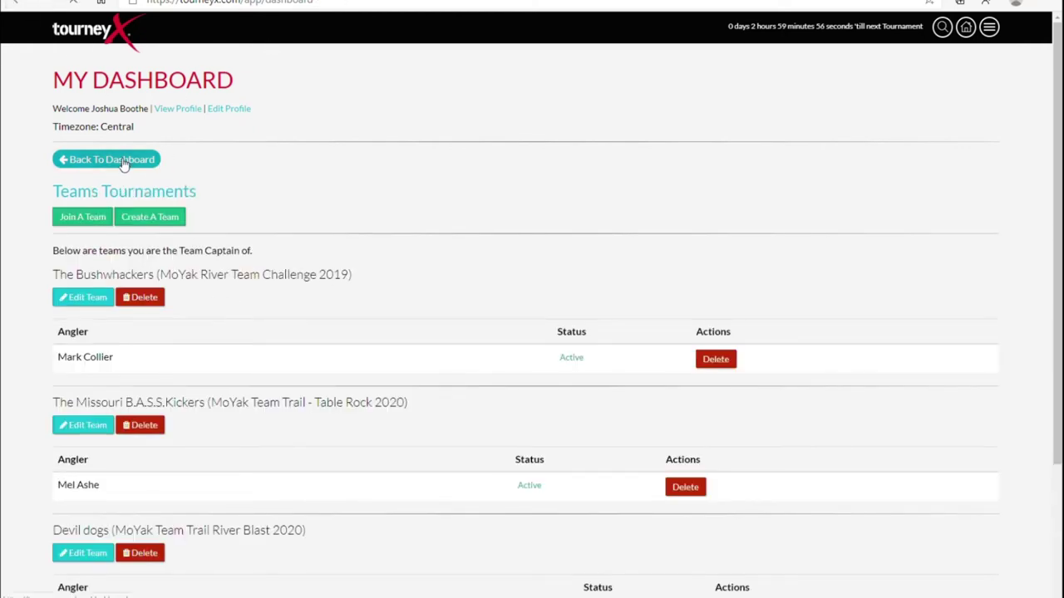
left_click(123, 160)
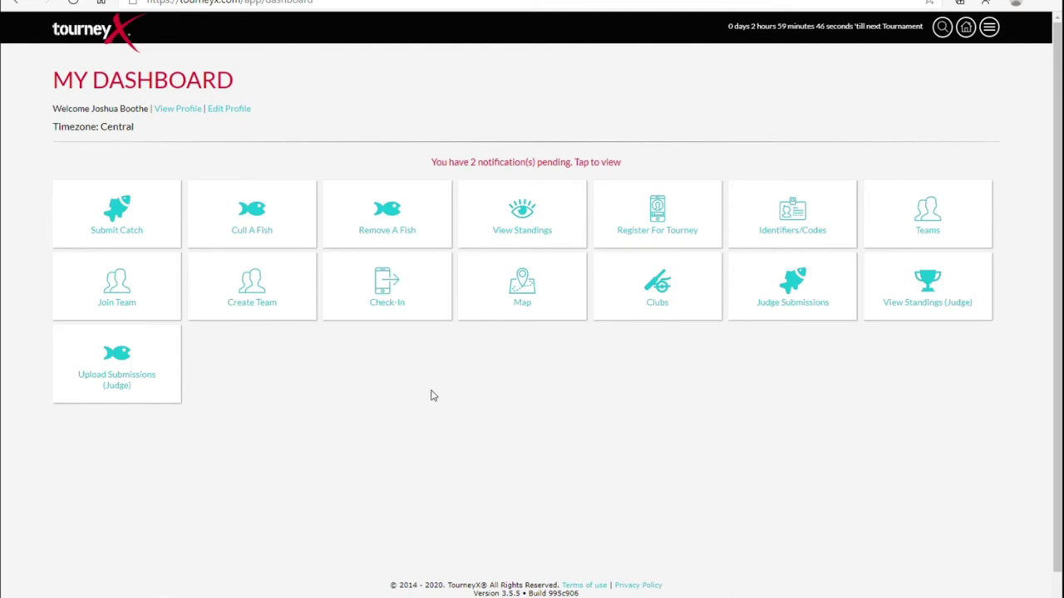
Check in to Kayakapalooza XI with location access allowed.
left_click(390, 293)
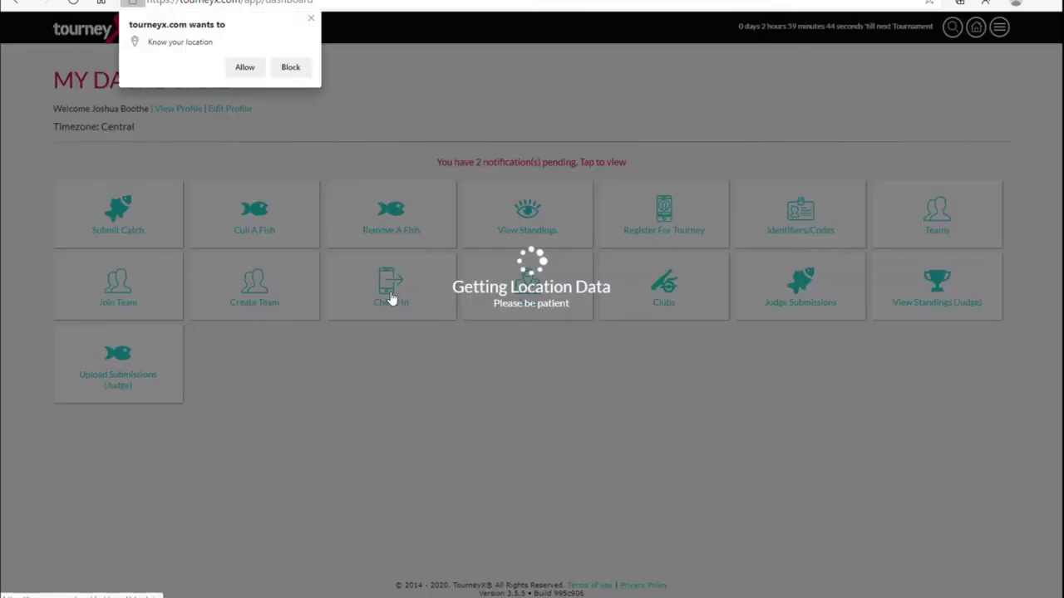
left_click(245, 67)
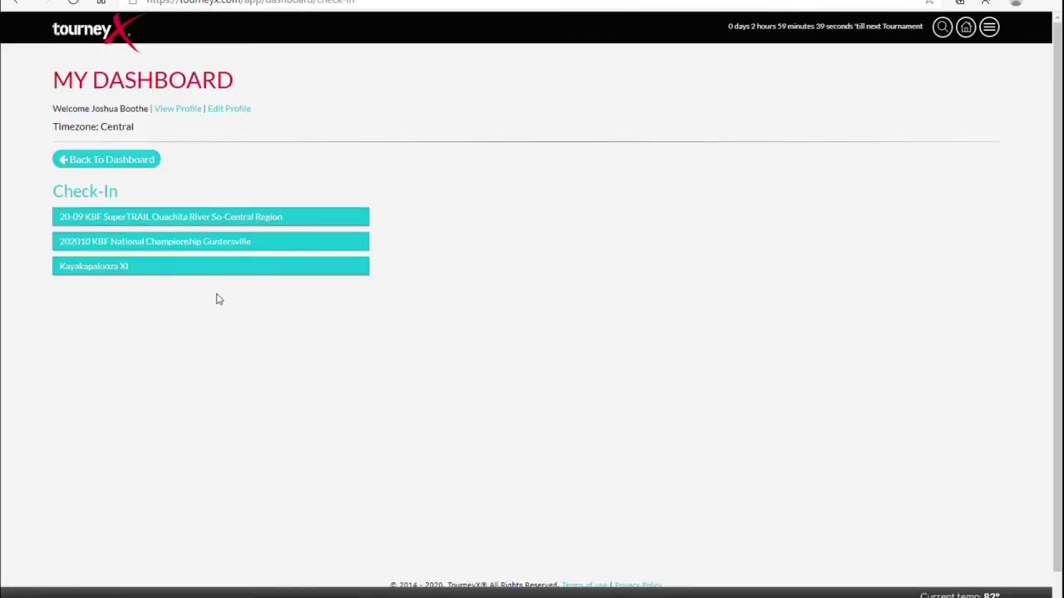
left_click(125, 267)
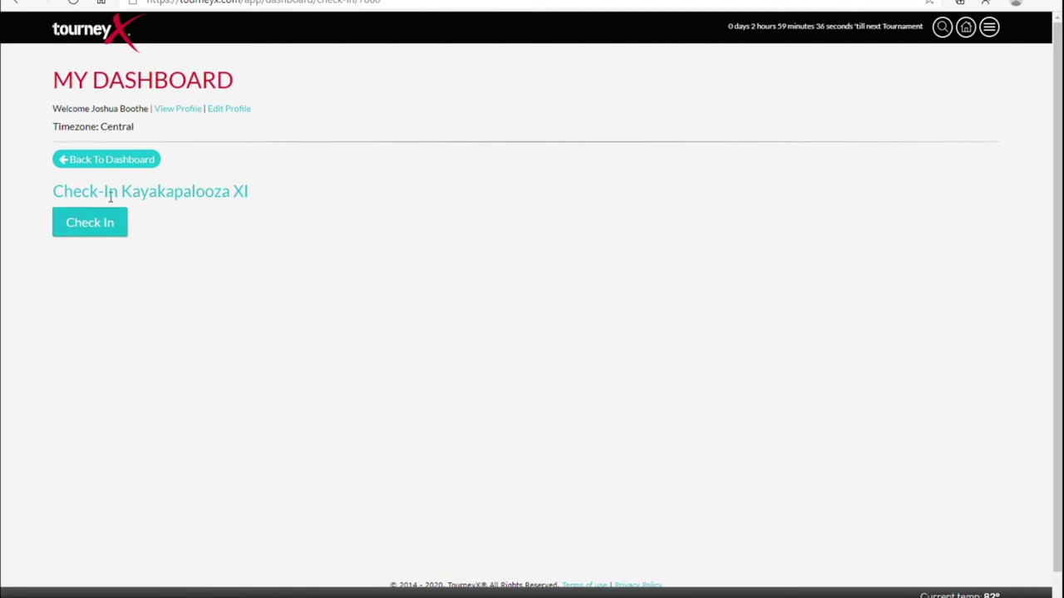
left_click(108, 229)
Revisit the tournament check-in list and return to My Dashboard.
left_click(124, 155)
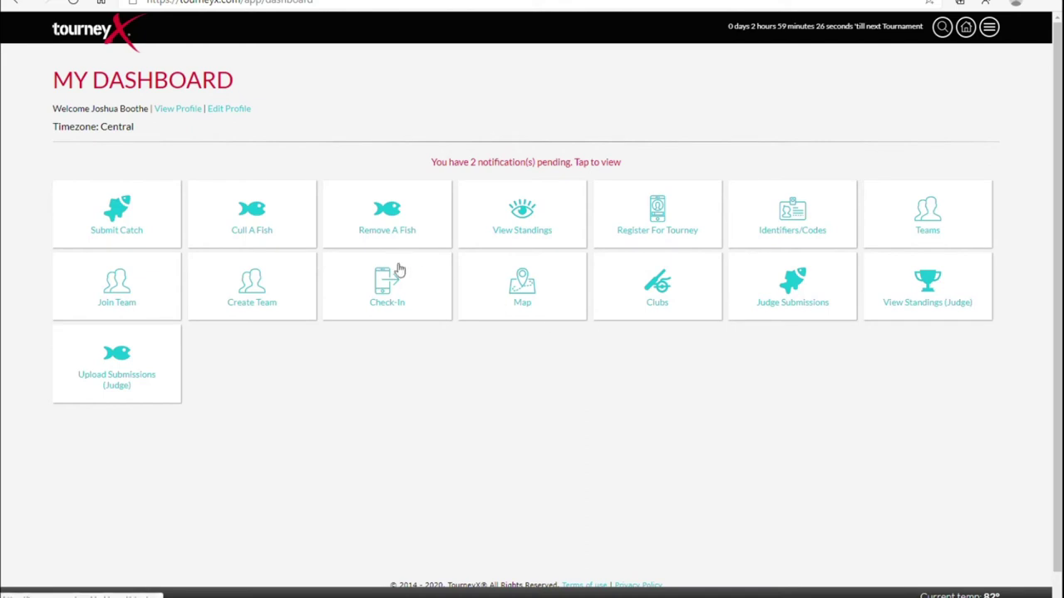
left_click(378, 287)
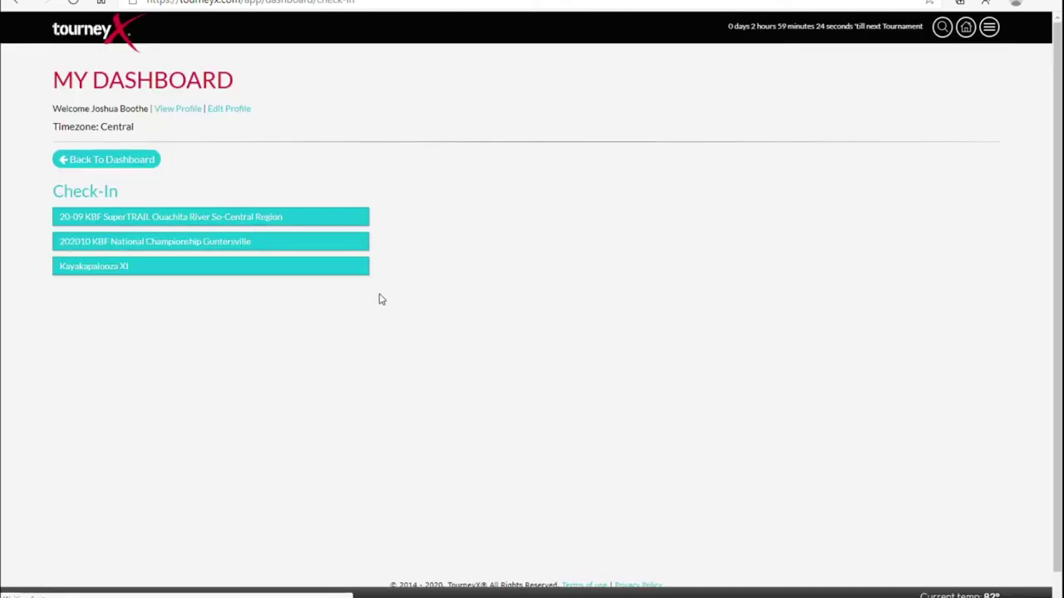
left_click(94, 161)
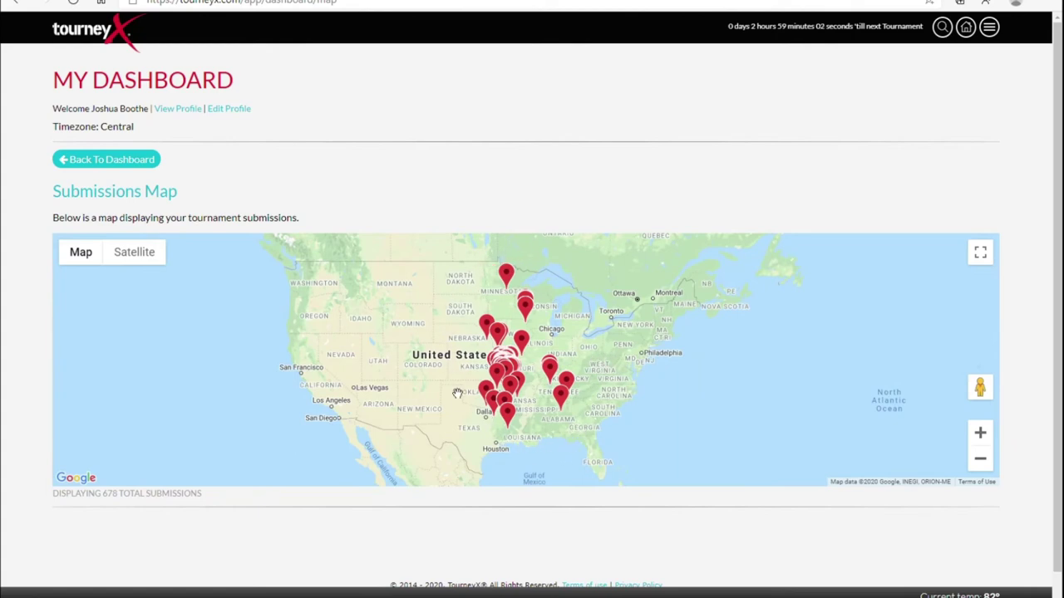
Zoom the submissions map in one level, then return to My Dashboard.
left_click(980, 434)
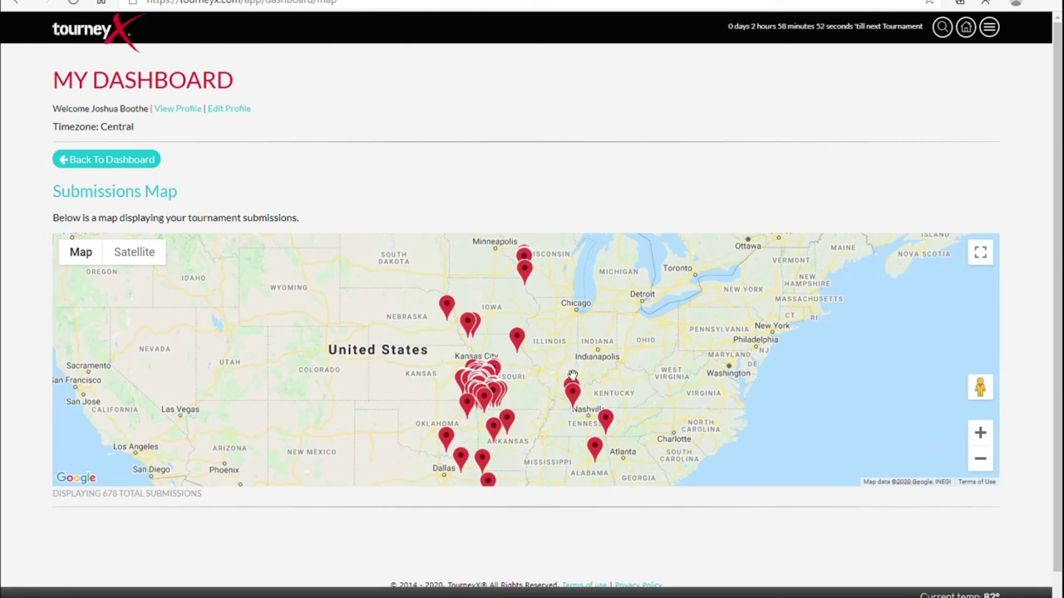
left_click(100, 161)
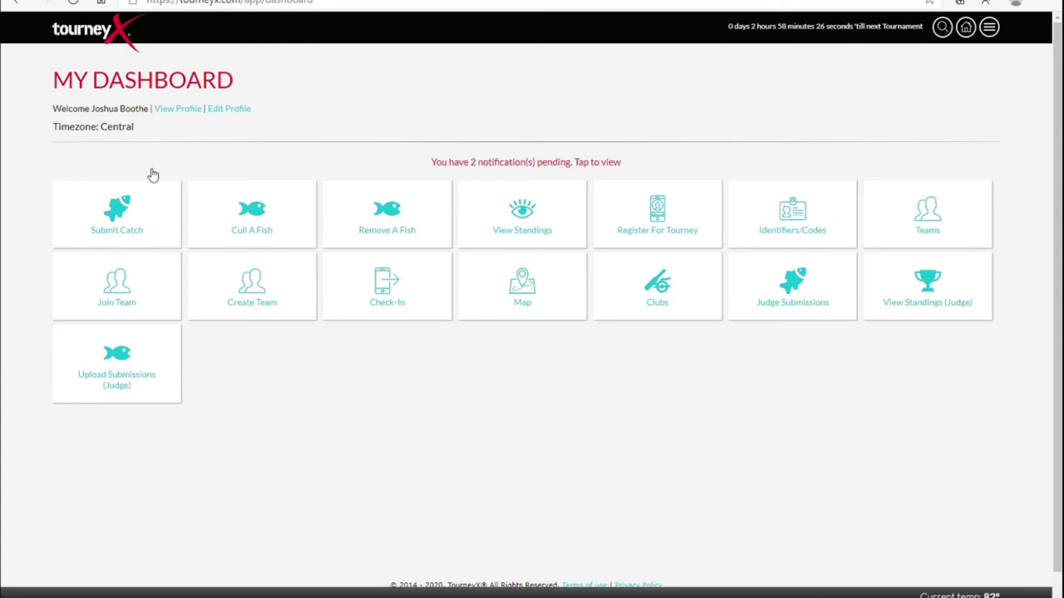
Open the Kayakapalooza XI Submit Catch form and cancel attaching a catch photo.
left_click(119, 212)
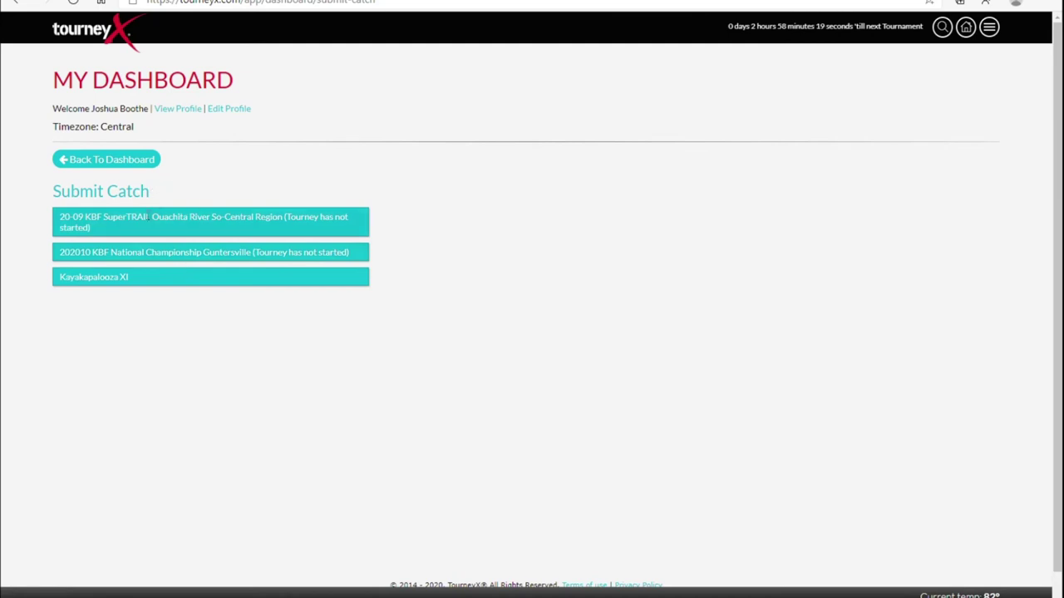
left_click(114, 283)
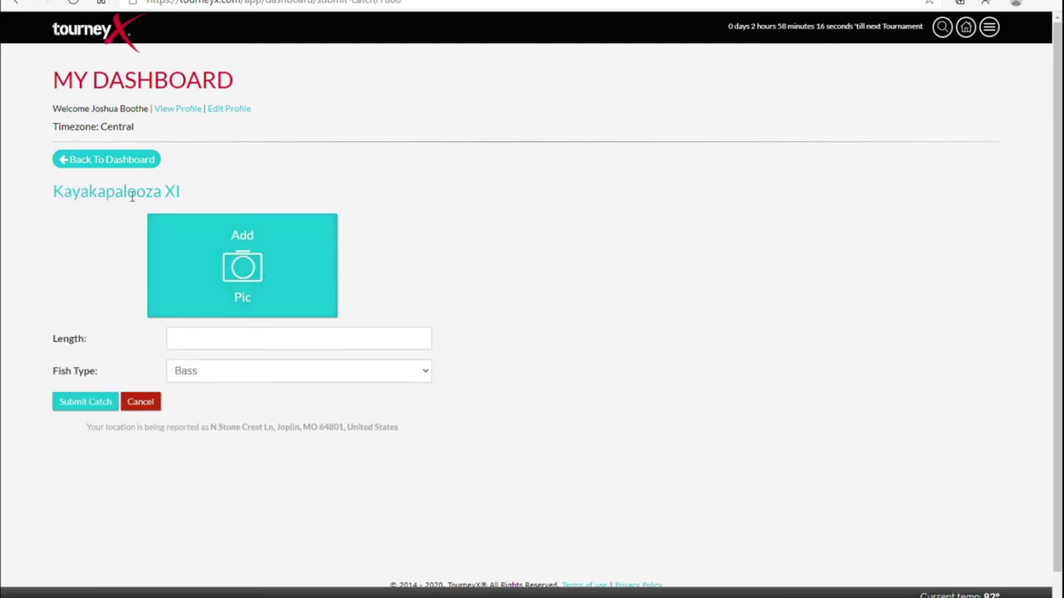
left_click(249, 279)
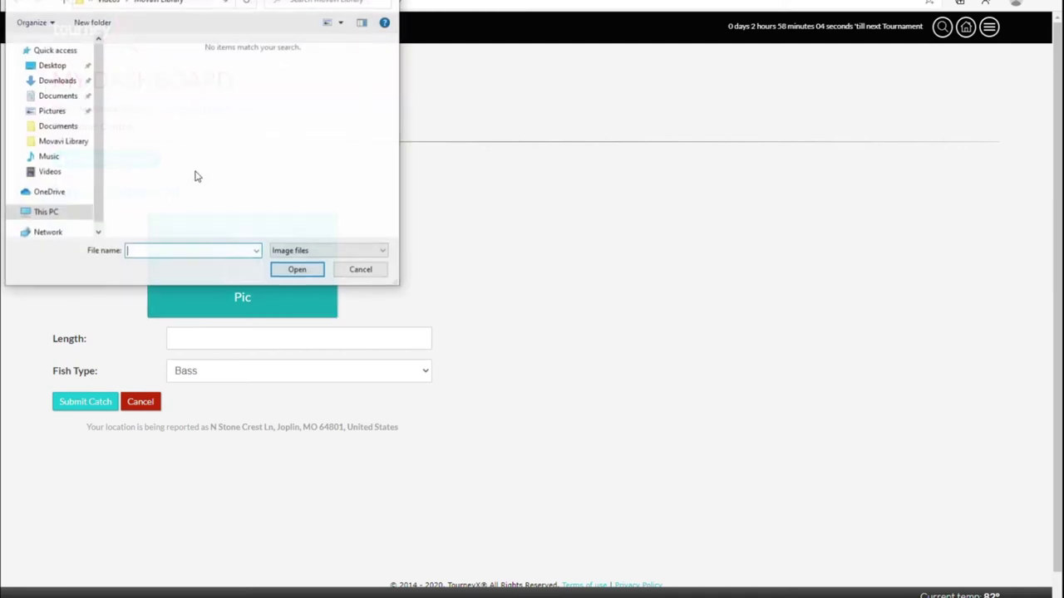
key("Escape")
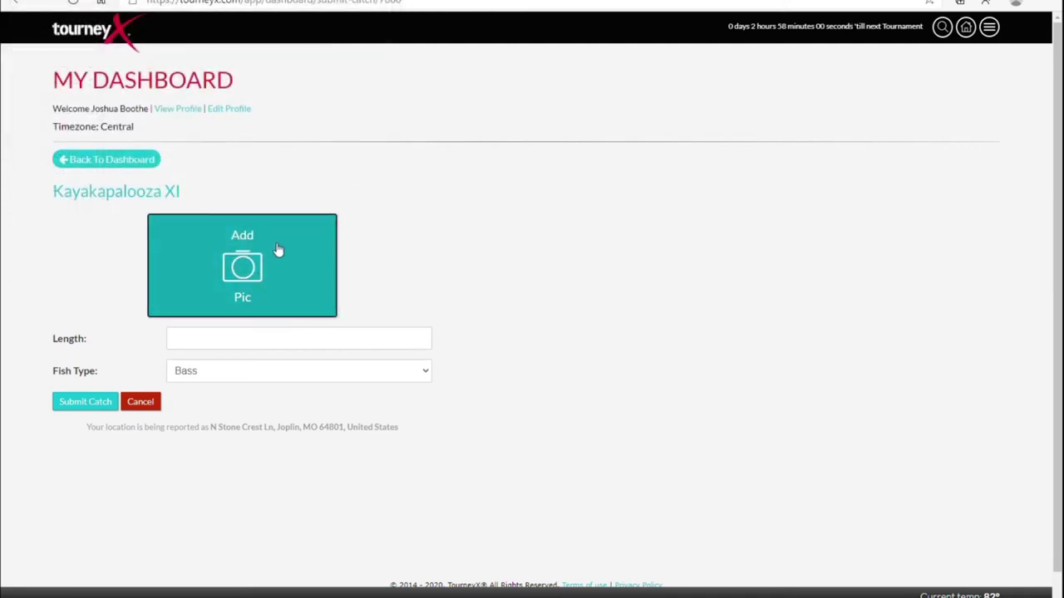
Enter a length of 15.00, then leave the form unsubmitted and return to the dashboard.
left_click(298, 339)
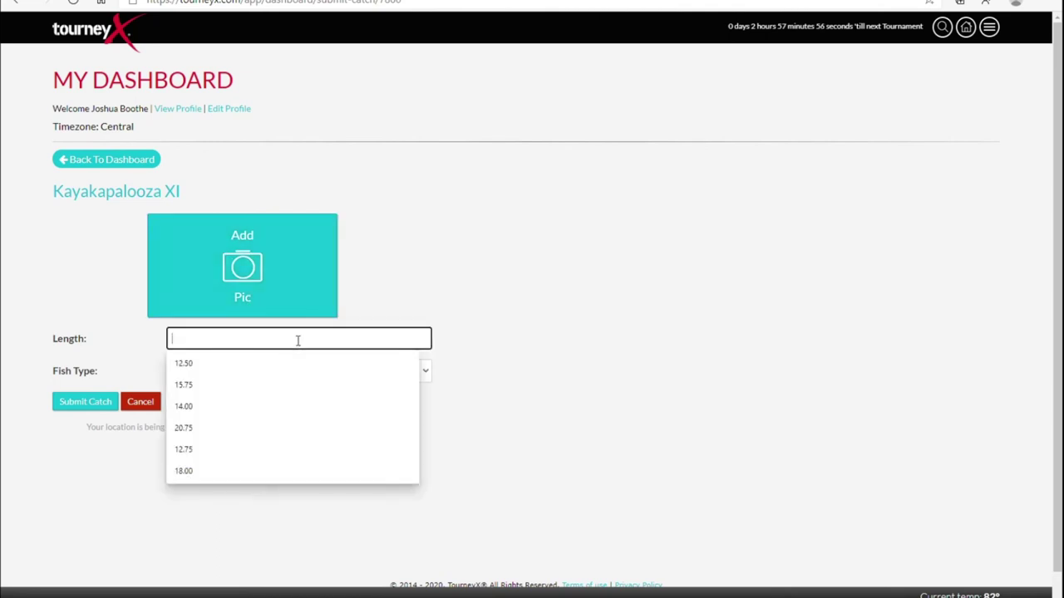
type("15.00")
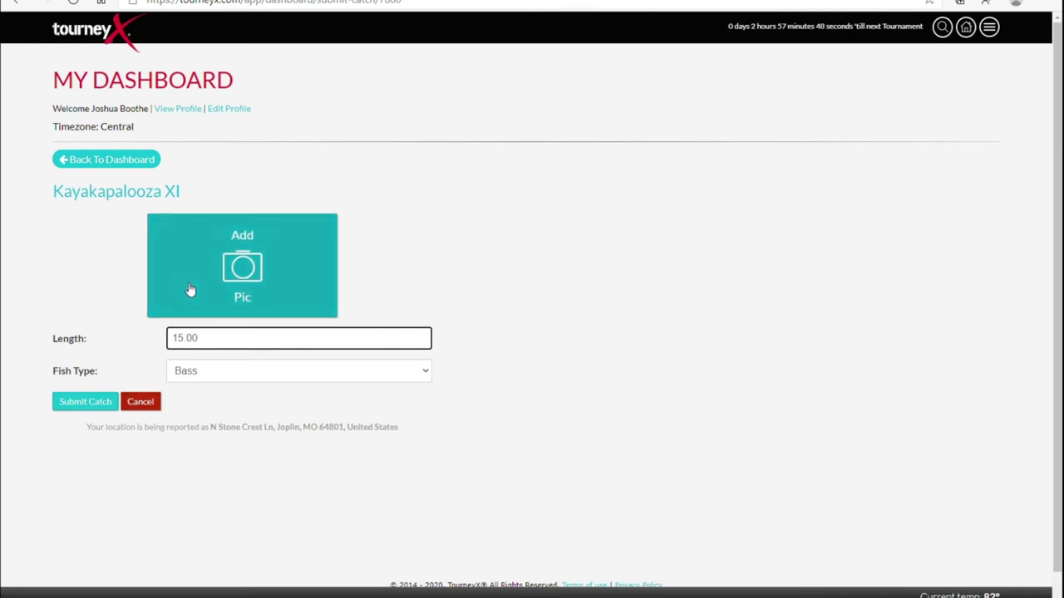
left_click(18, 3)
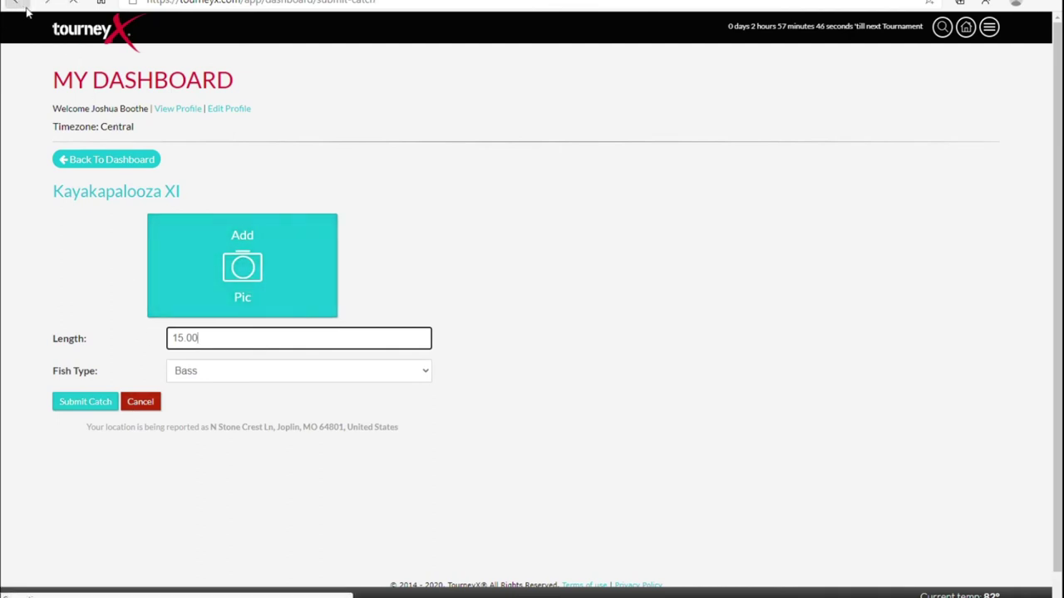
left_click(103, 160)
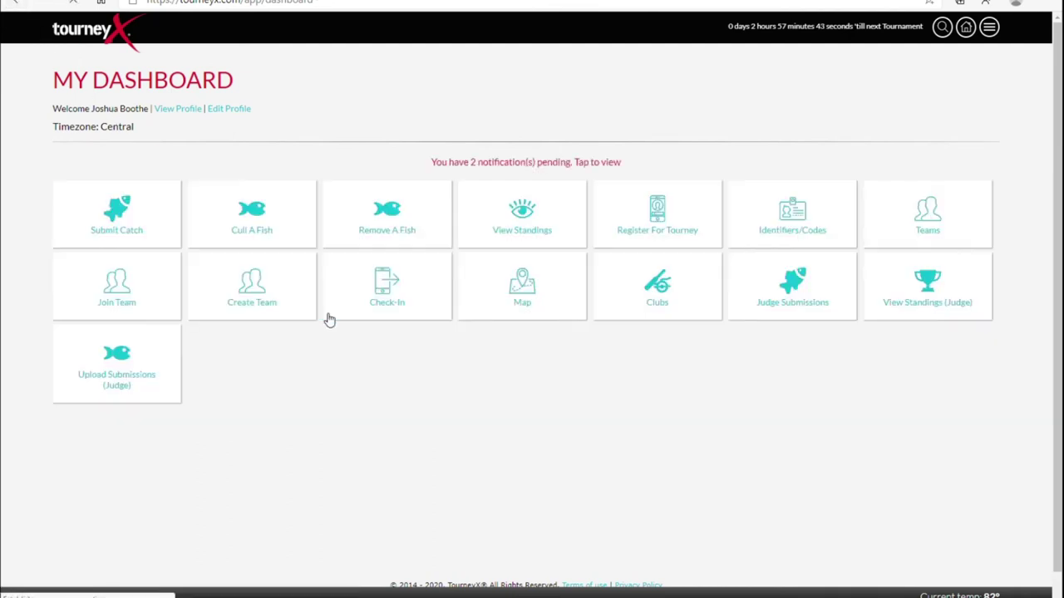
Glance at the Kayakapalooza XI standings and return to the dashboard.
left_click(538, 230)
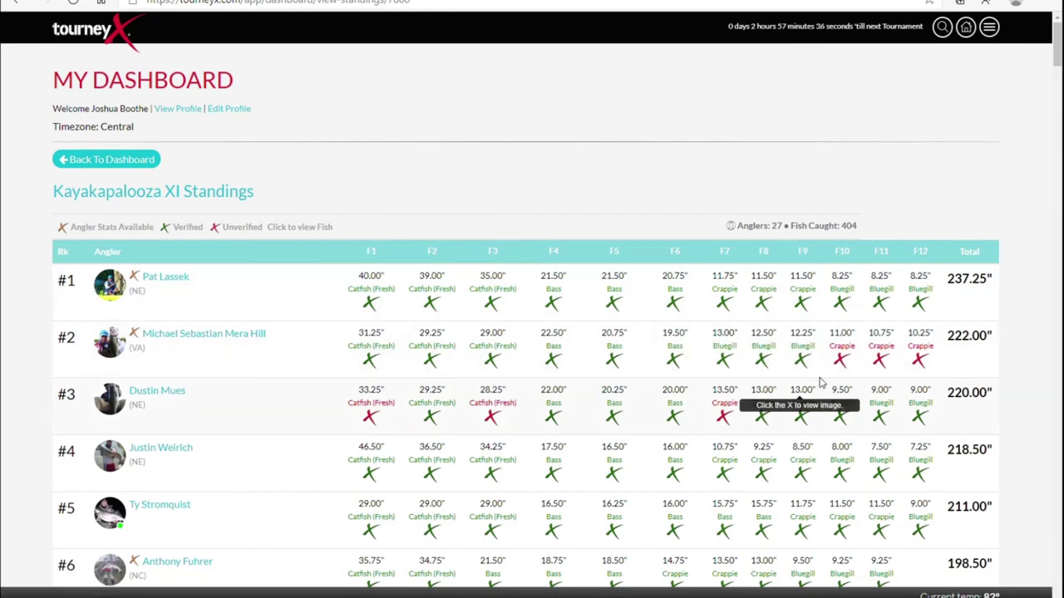
left_click(100, 159)
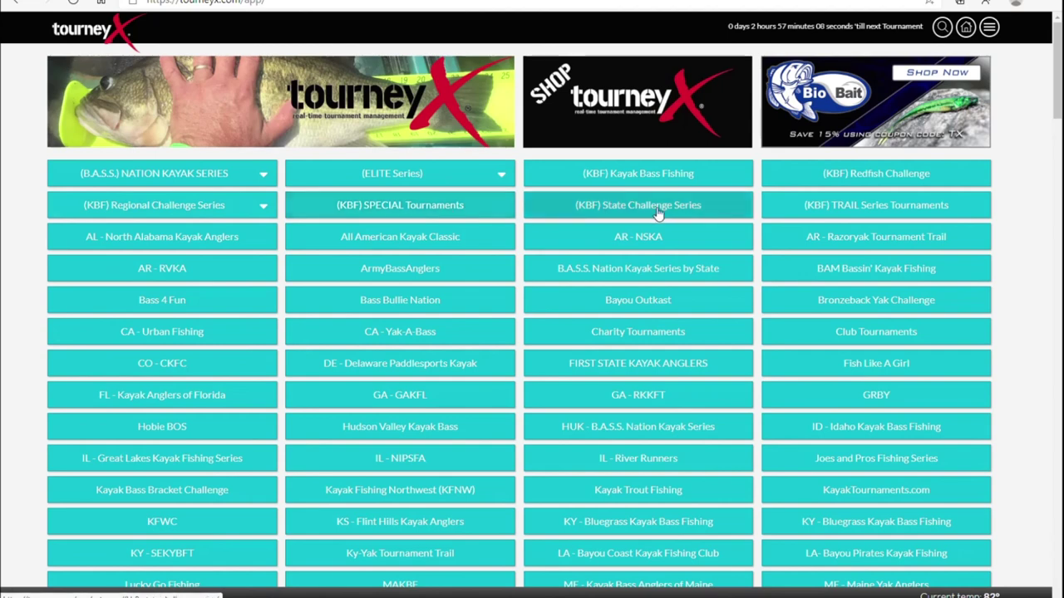
Expand the B.A.S.S. Nation Kayak Series list to see its Missouri, New York, North Carolina, Ontario and PA sub-series.
left_click(237, 178)
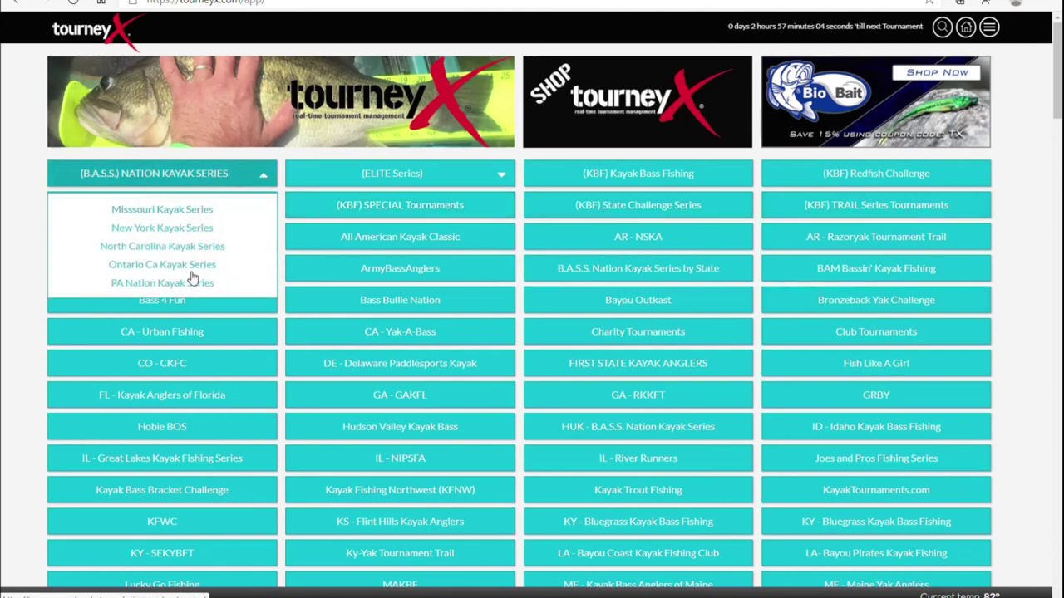
left_click(264, 177)
left_click(264, 176)
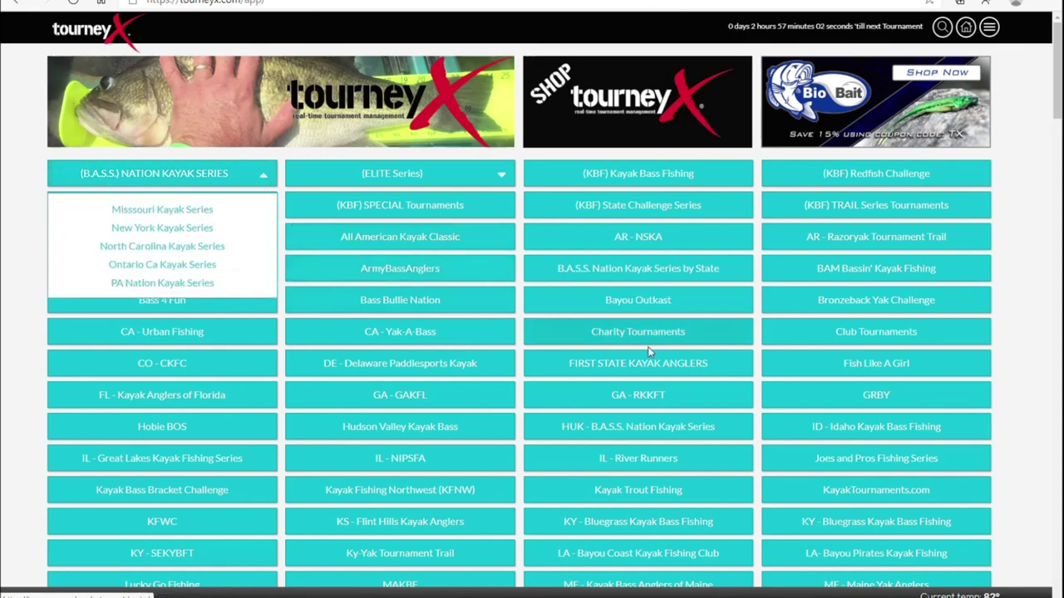
scroll(774, 293, "down", 2)
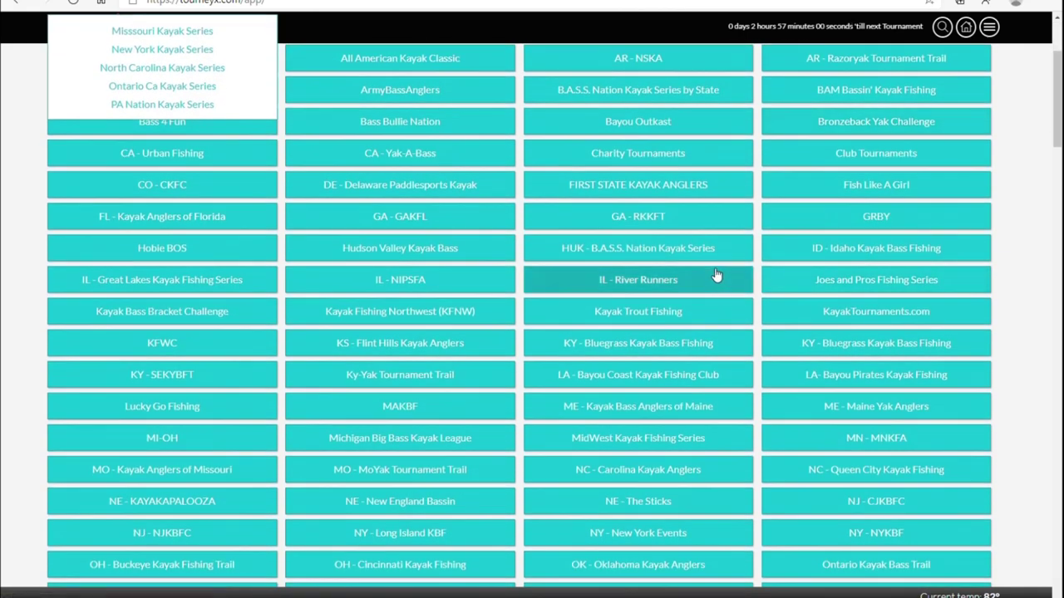
scroll(715, 282, "up", 2)
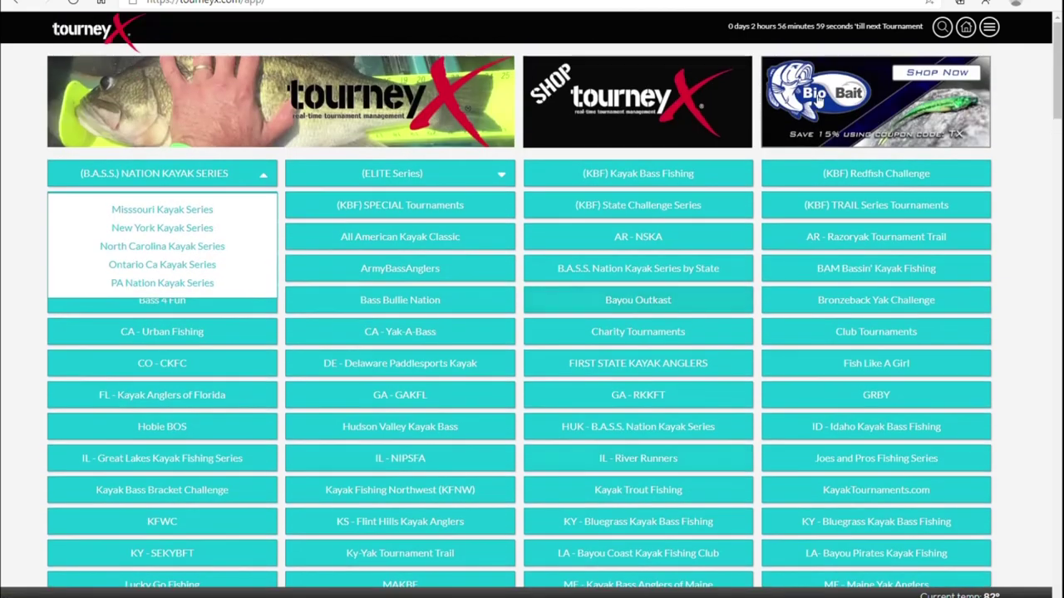
left_click(942, 27)
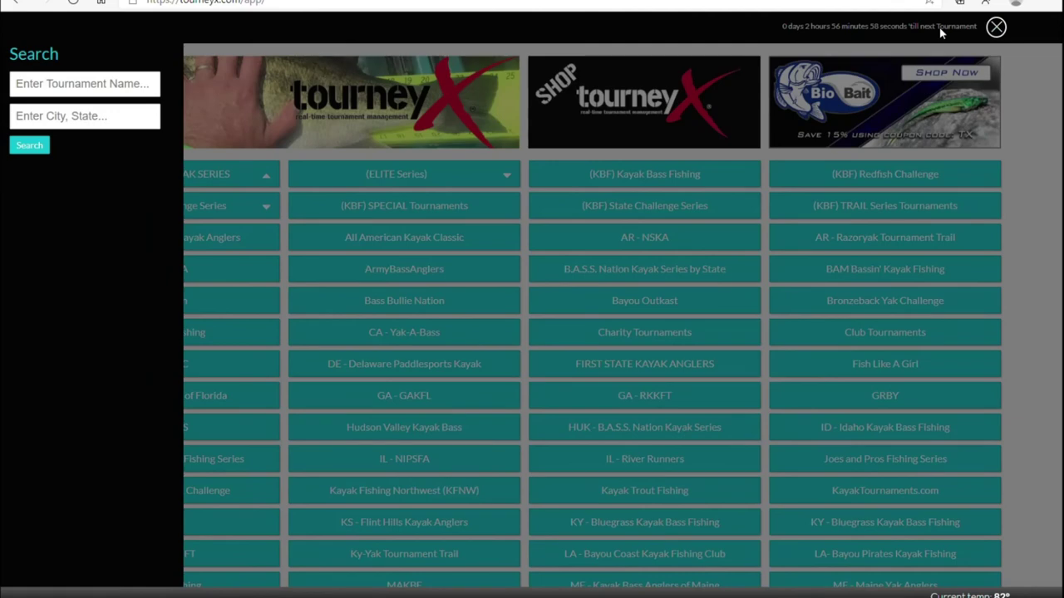
Search for tournaments named 'MoYak' in Missouri, returning 52 results.
left_click(118, 80)
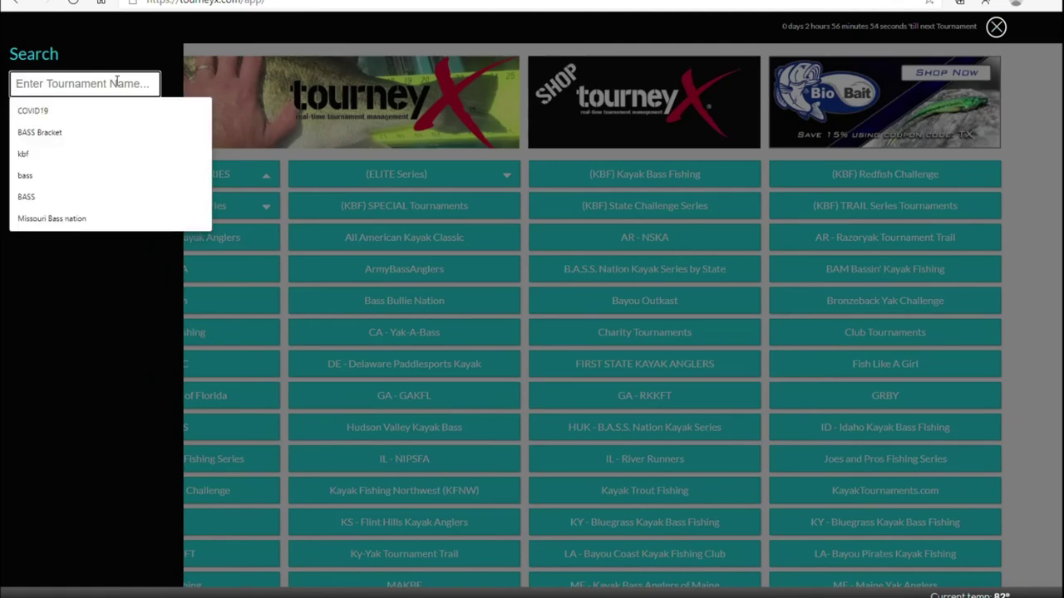
type("M")
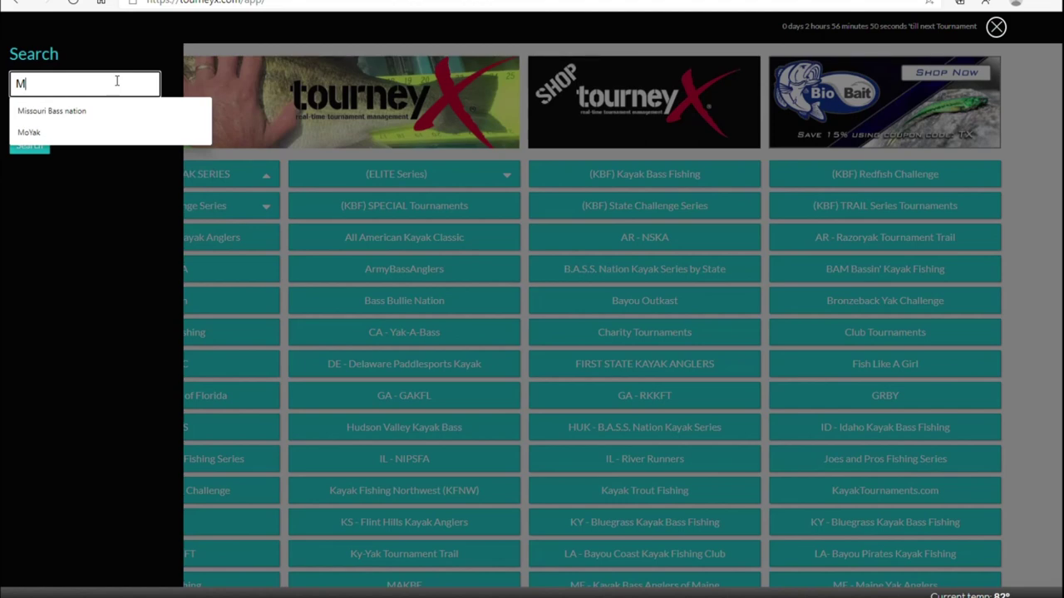
type("oYak")
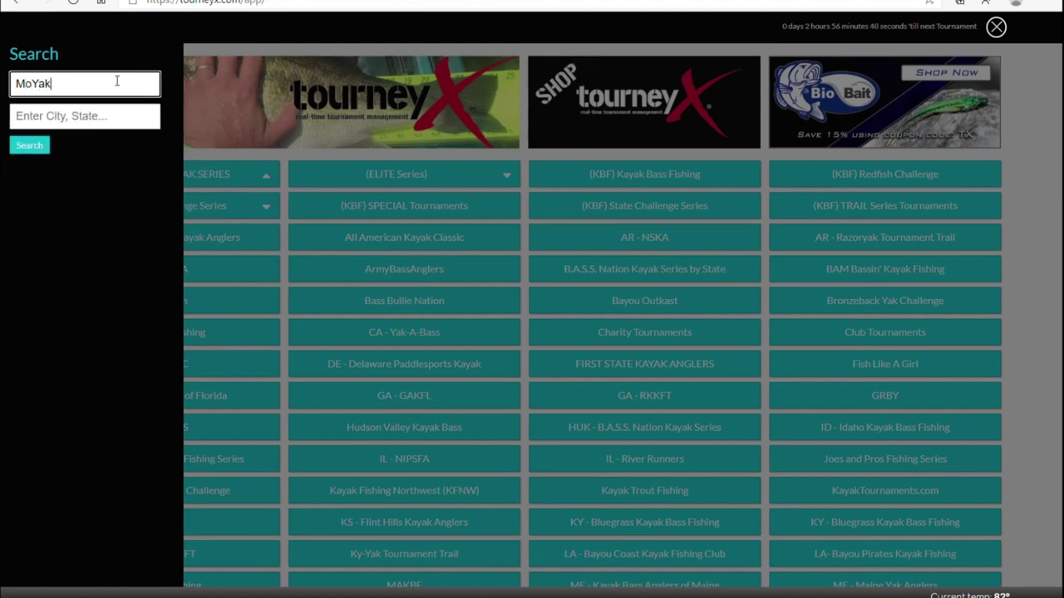
left_click(103, 113)
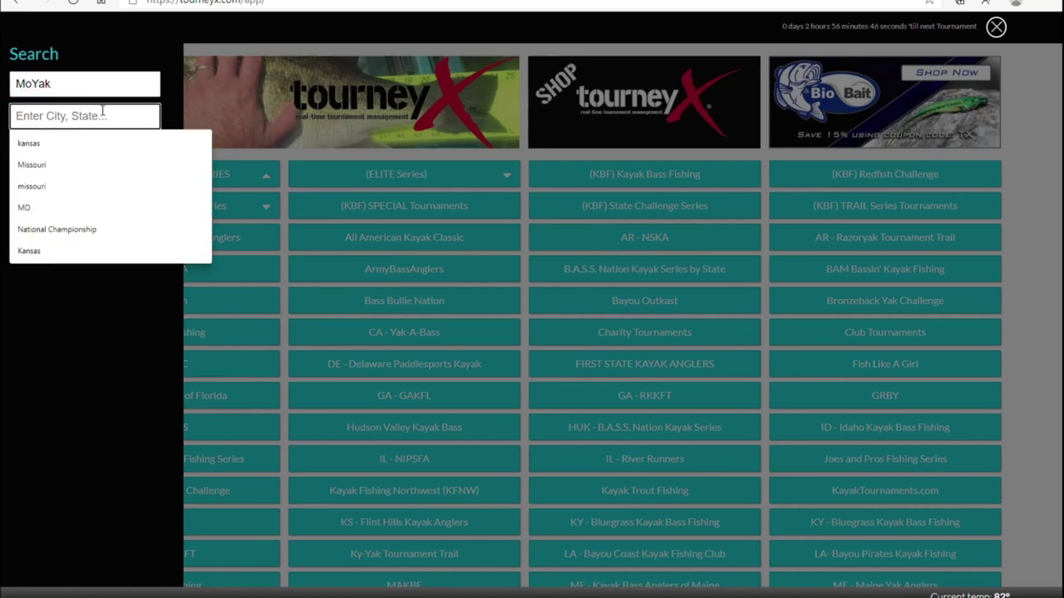
left_click(58, 170)
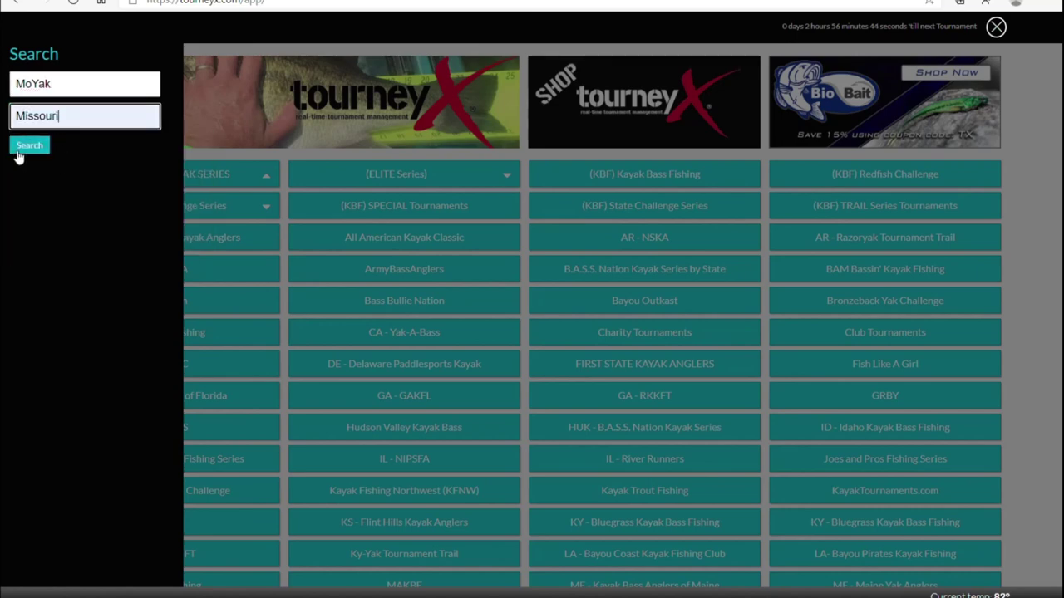
left_click(26, 147)
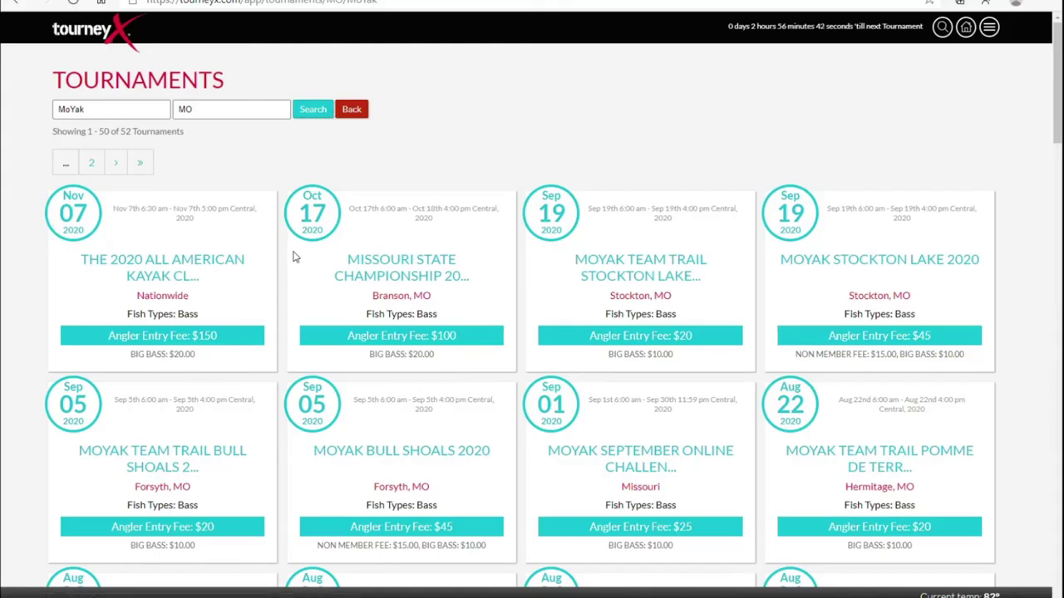
Look over the MoYak search results, then go back to the TourneyX home directory via the logo.
scroll(449, 270, "down", 10)
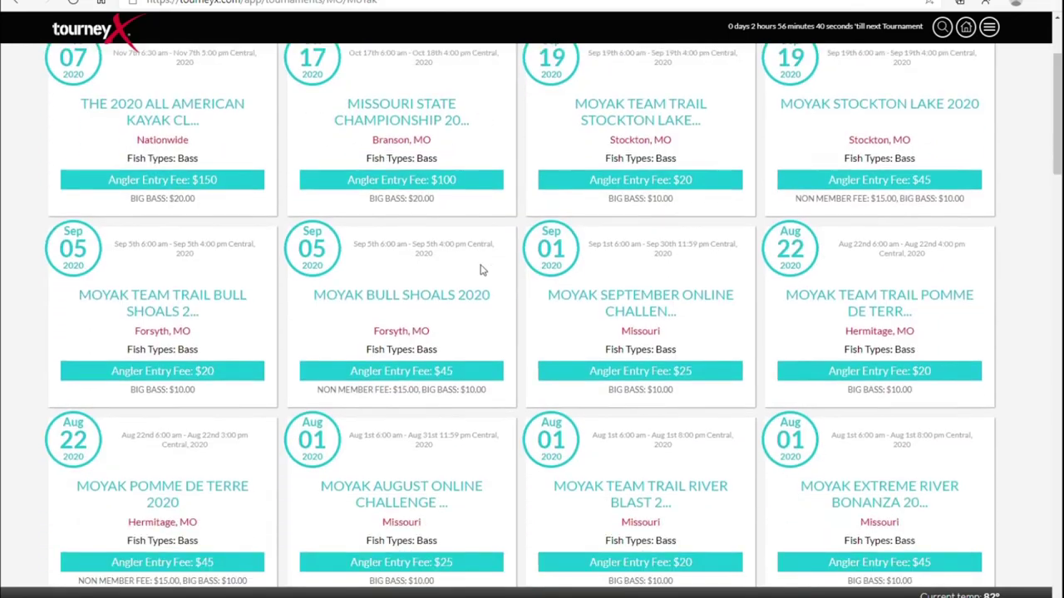
scroll(447, 266, "down", 3)
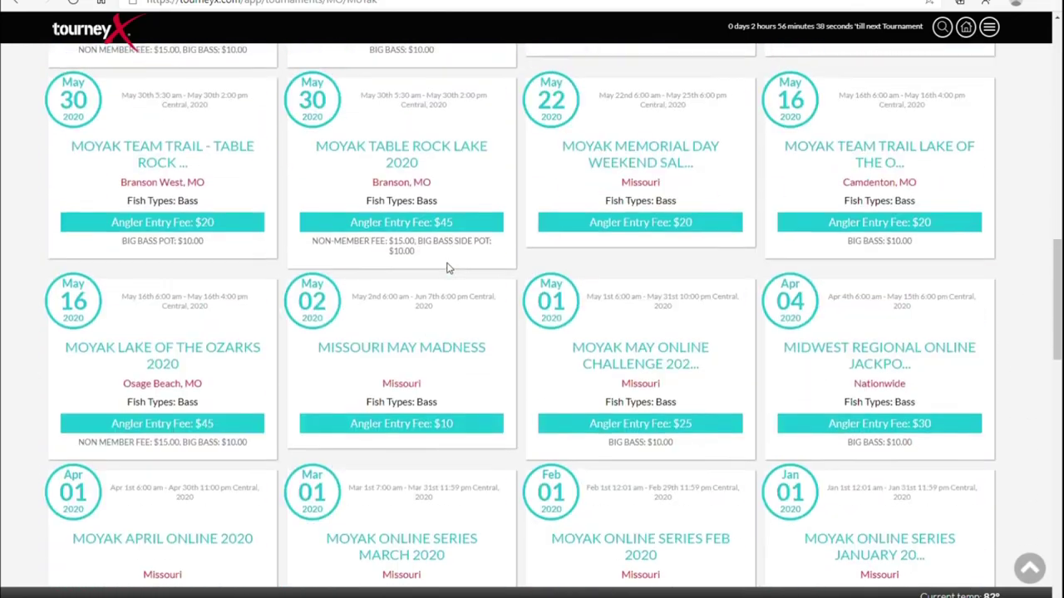
scroll(446, 266, "up", 15)
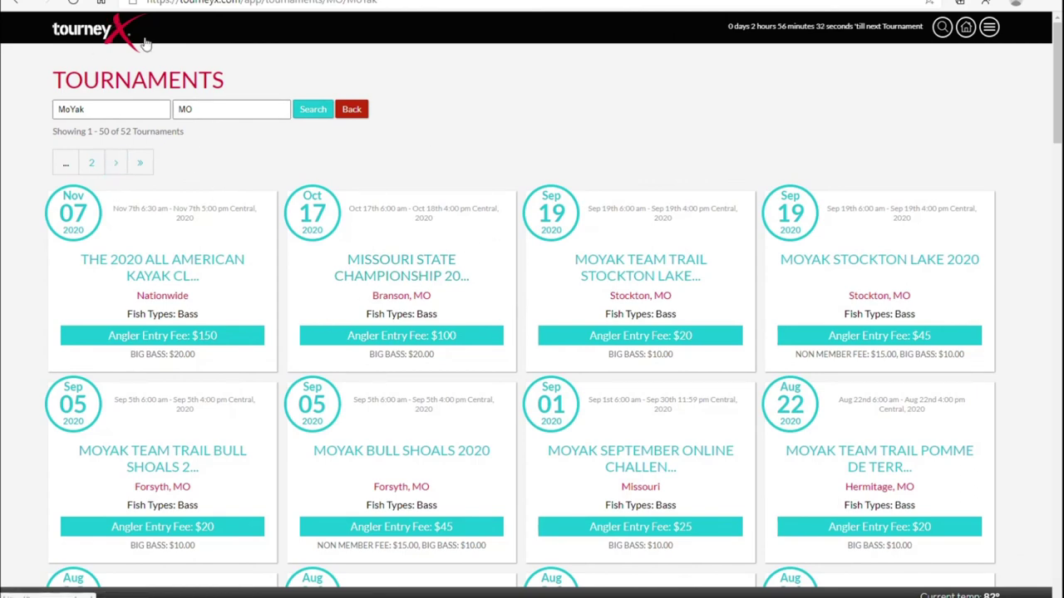
left_click(15, 2)
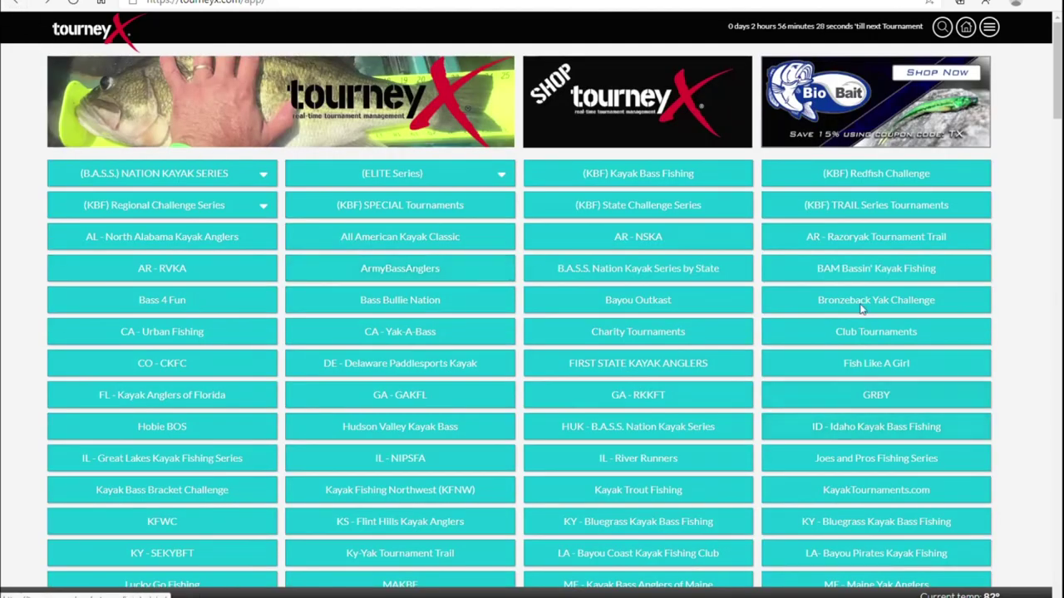